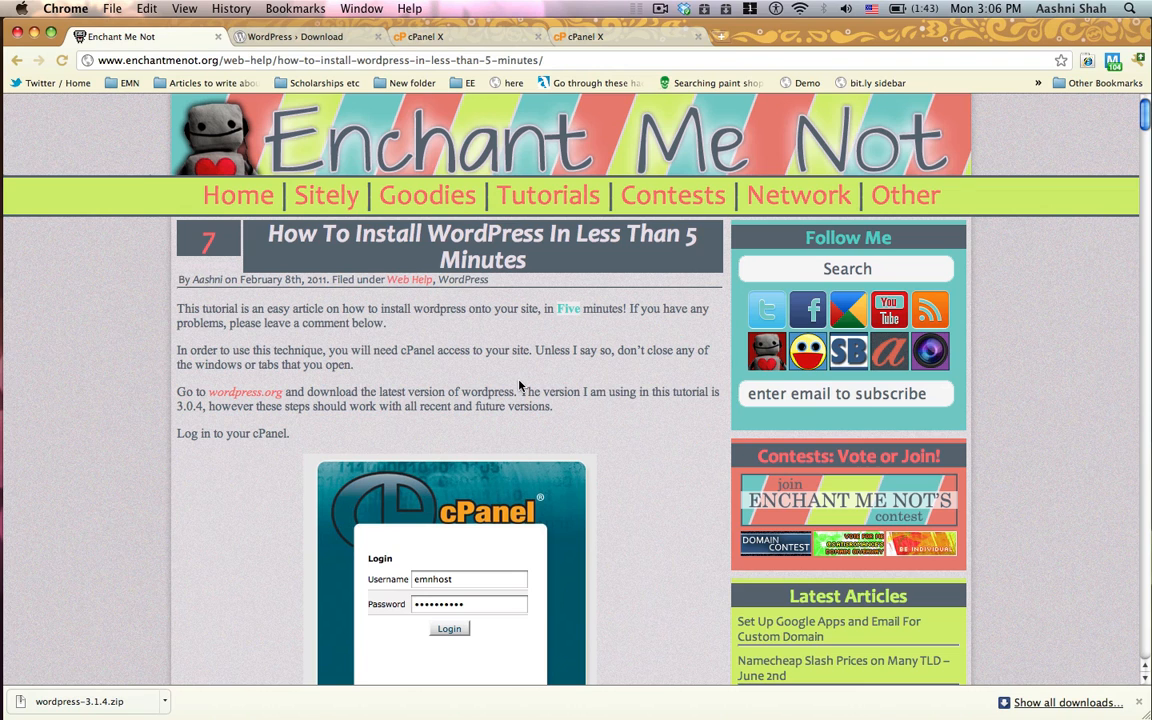
# Step: Look through the tutorial article on installing WordPress in less than 5 minutes
pyautogui.scroll(-10, 519, 385)
pyautogui.scroll(-15, 519, 385)
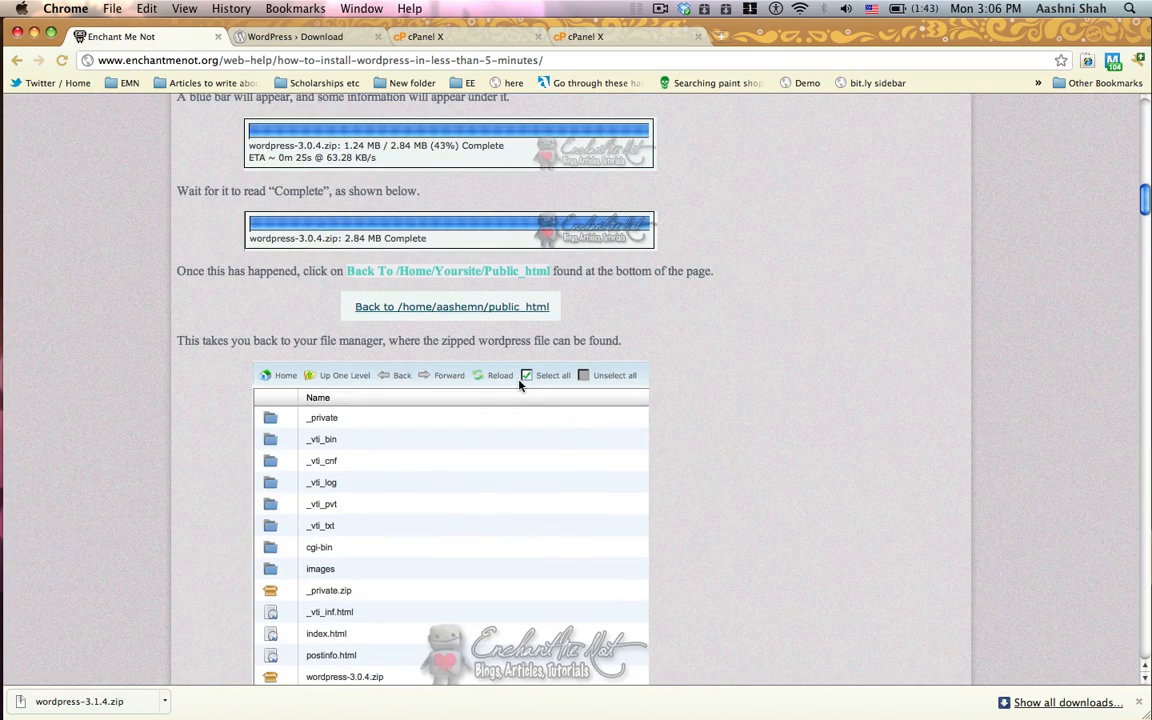
pyautogui.scroll(-15, 519, 385)
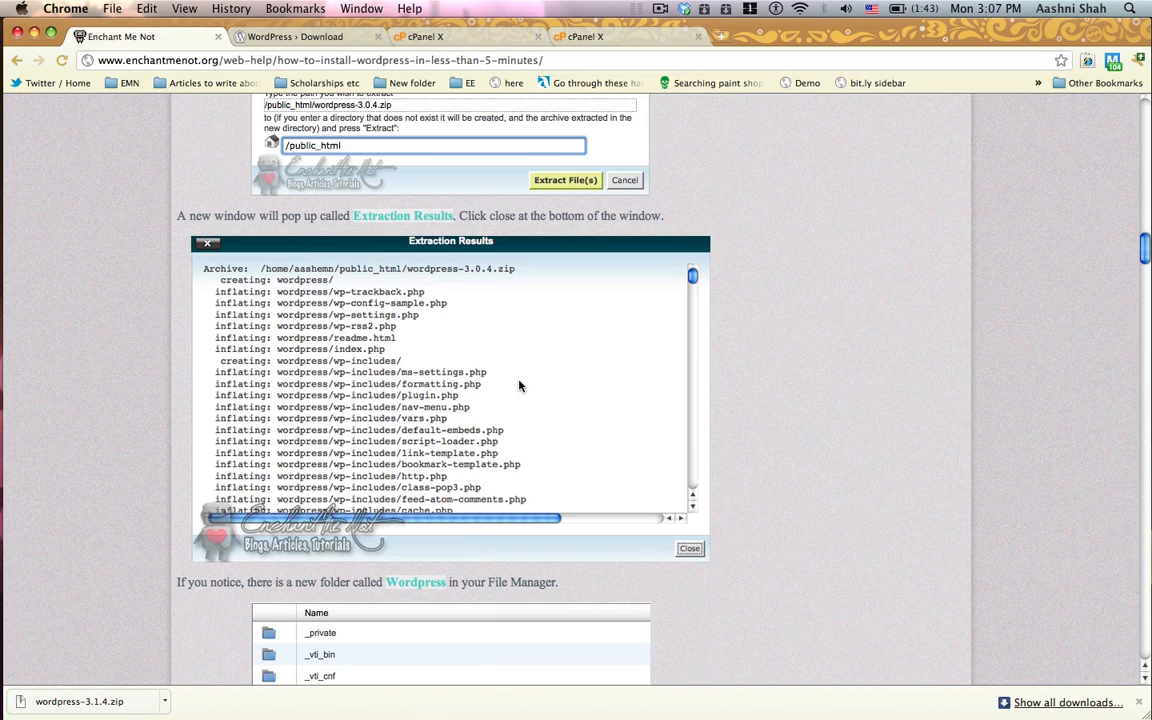
pyautogui.scroll(20, 519, 385)
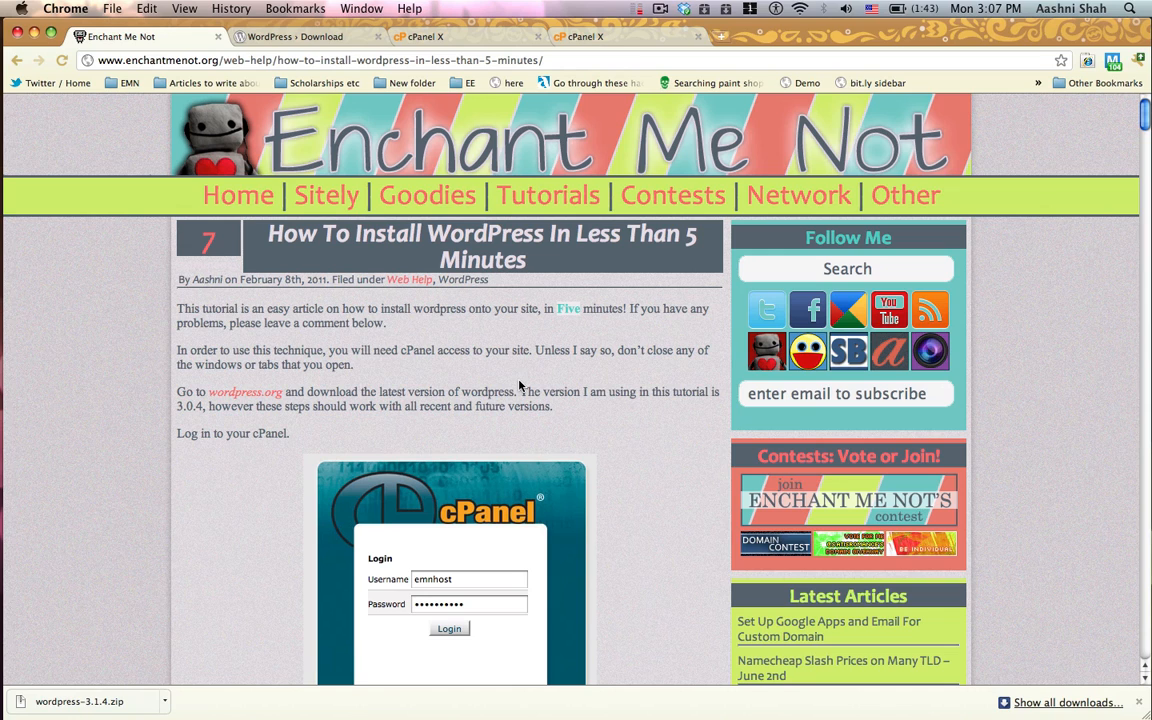
# Step: Download the WordPress 3.1.4 .zip from the WordPress.org download page and close that page
pyautogui.click(309, 36)
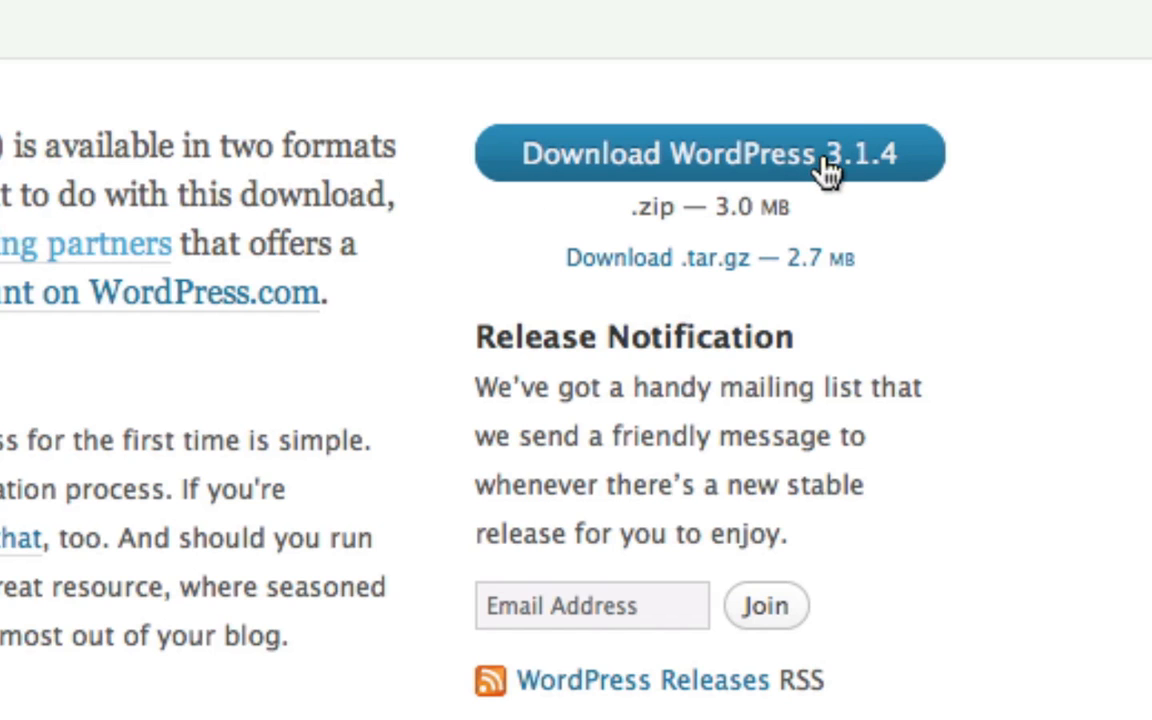
pyautogui.click(855, 175)
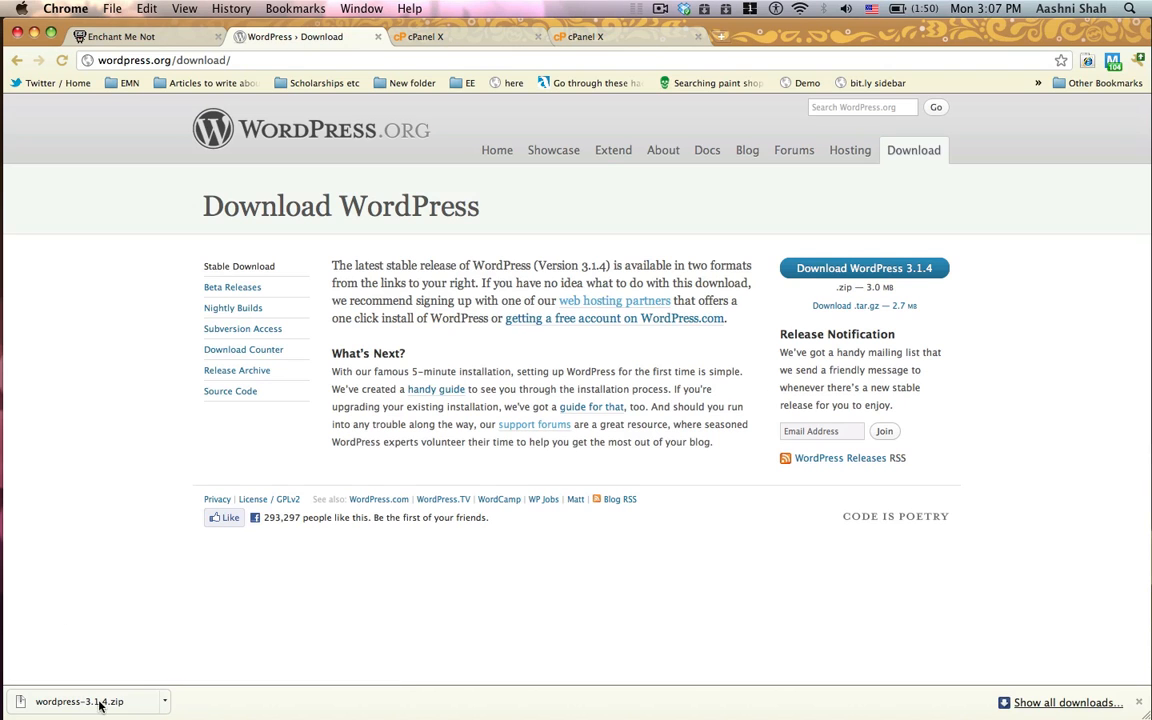
pyautogui.click(378, 37)
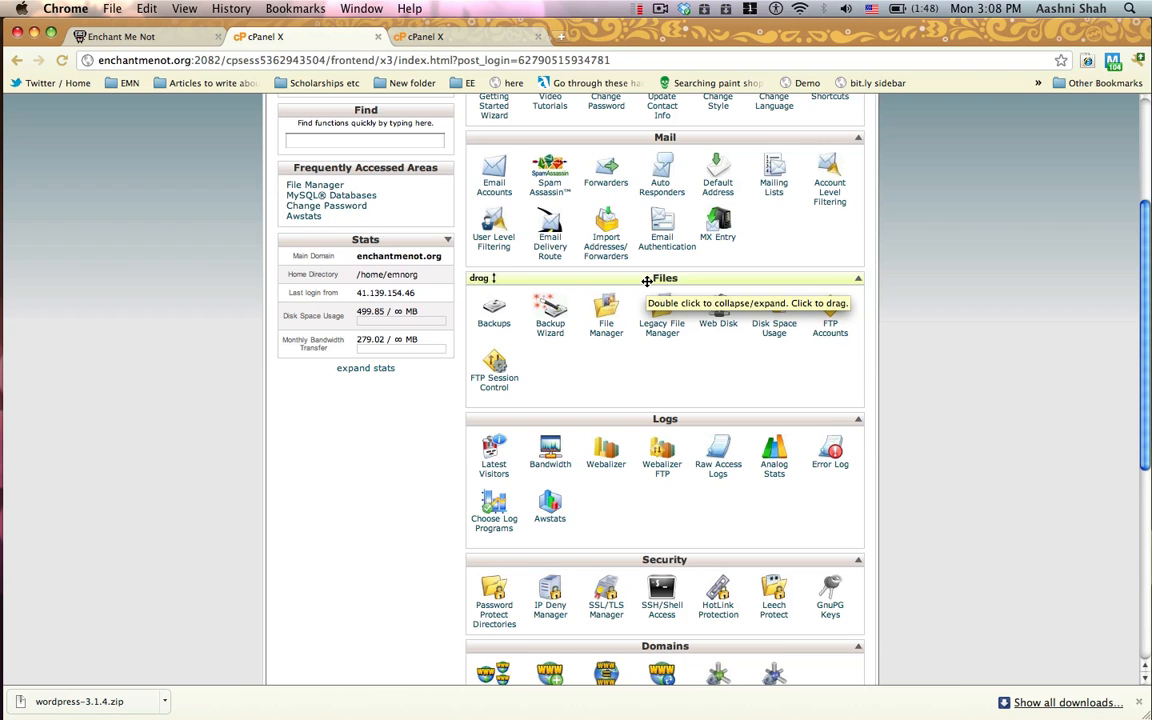
# Step: Move the Files section above the Mail section on the cPanel home page and open the File Manager
pyautogui.moveTo(646, 281); pyautogui.dragTo(632, 140)
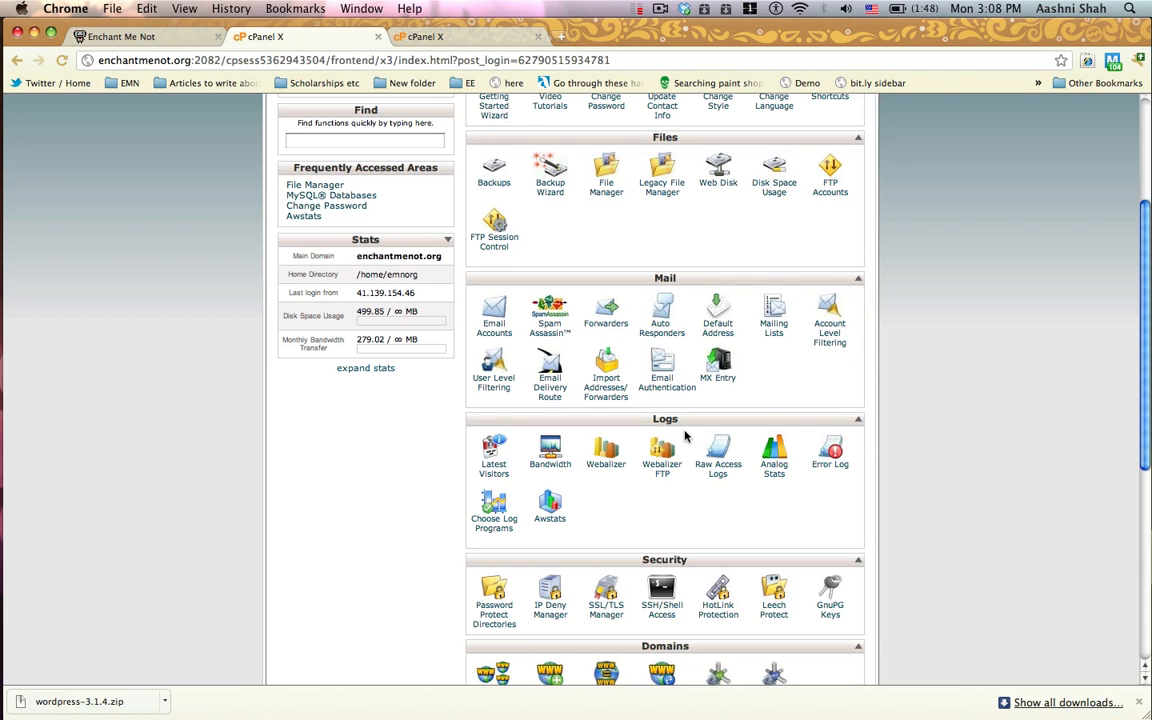
pyautogui.scroll(4, 665, 318)
pyautogui.scroll(-10, 667, 272)
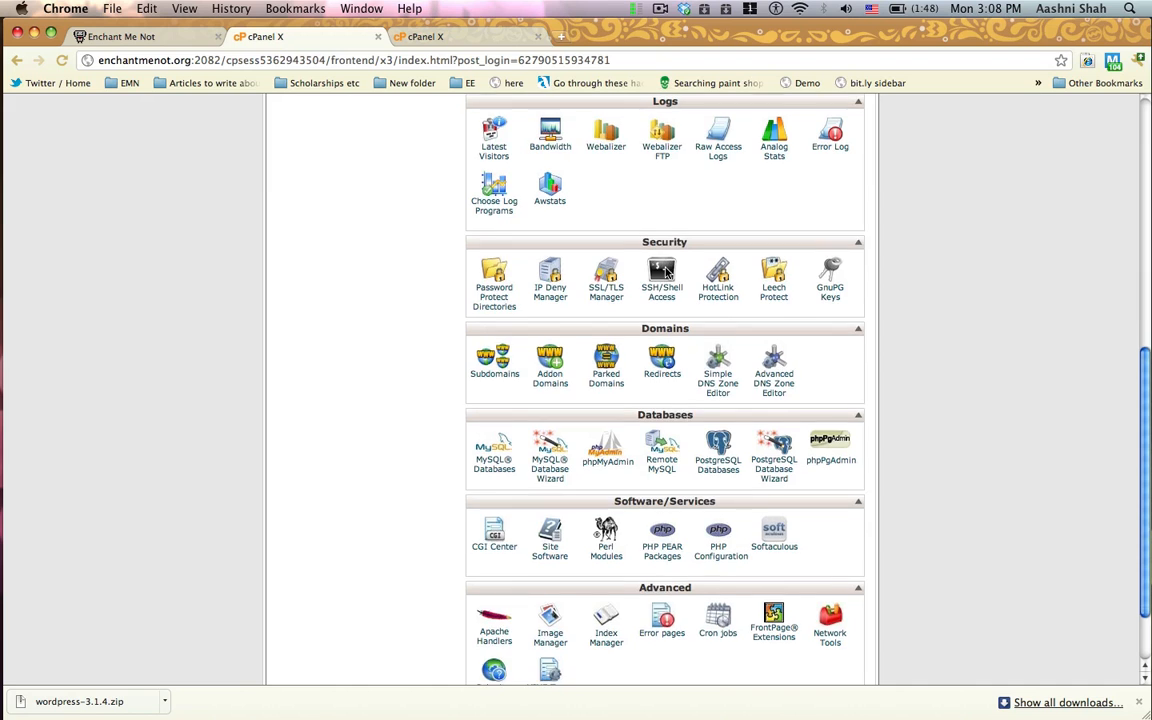
pyautogui.scroll(5, 665, 272)
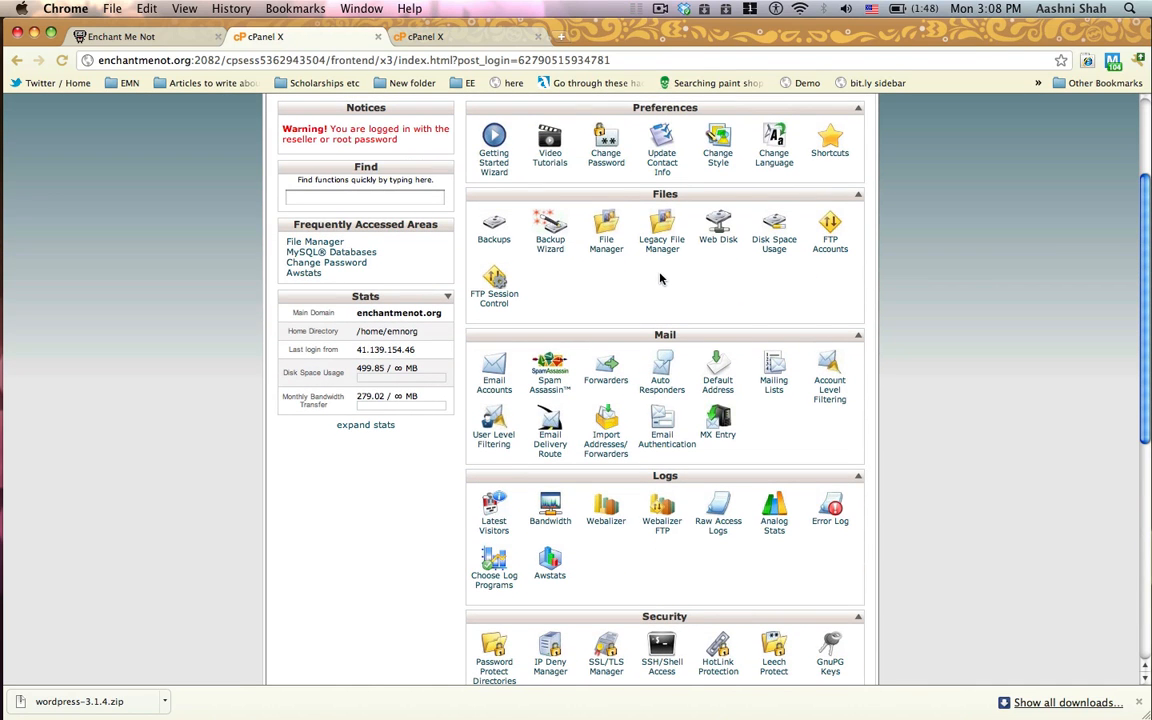
pyautogui.click(606, 245)
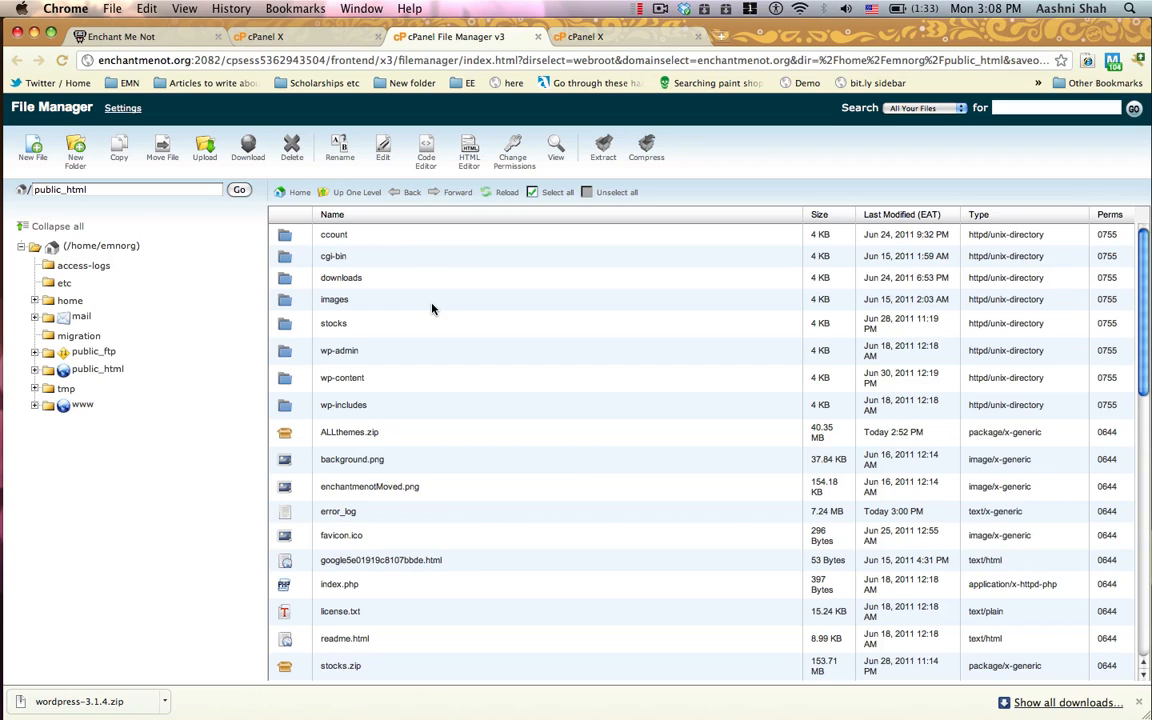
# Step: Expand the public_html folder in the folder tree and look through its file list
pyautogui.click(110, 189)
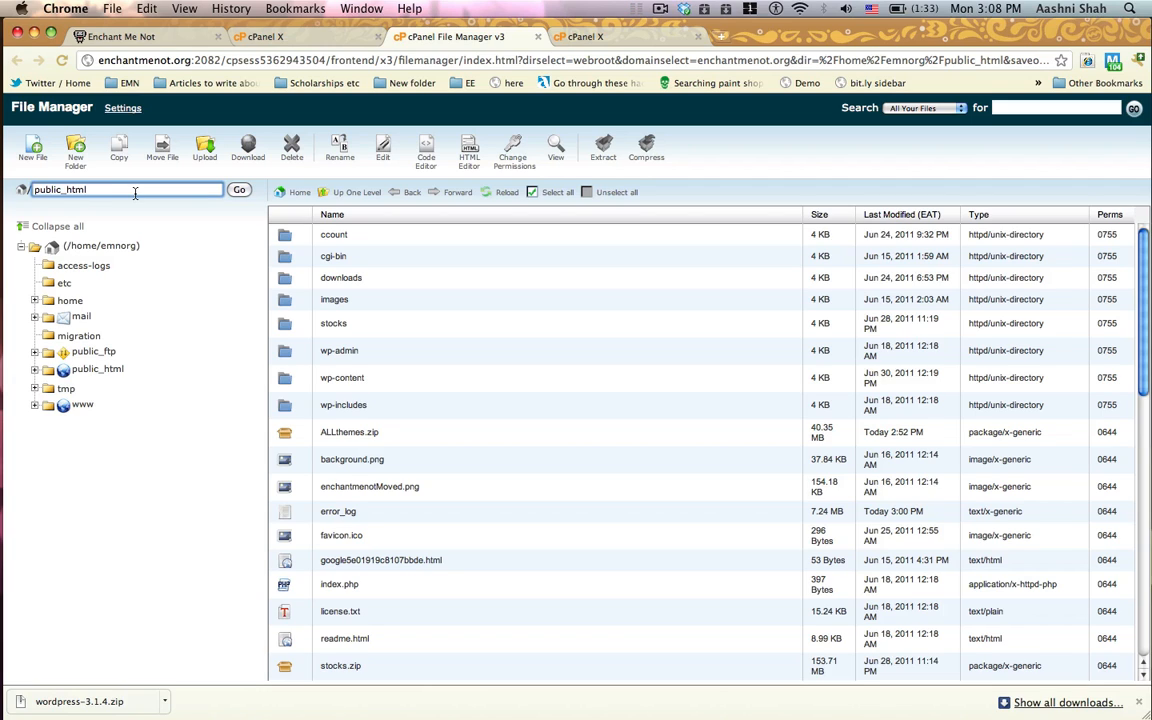
pyautogui.click(88, 370)
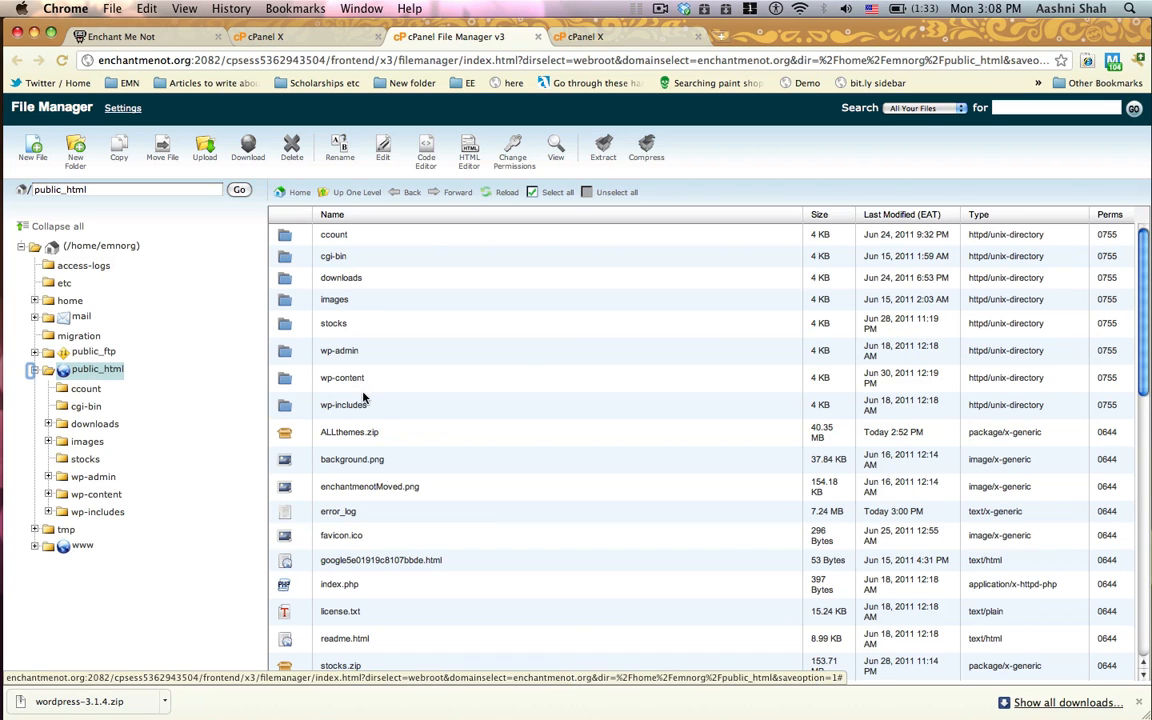
pyautogui.scroll(-5, 363, 398)
pyautogui.scroll(5, 363, 398)
# Step: Open the file upload page for public_html and check the wordpress-3.1.4.zip upload in the other upload page
pyautogui.click(206, 152)
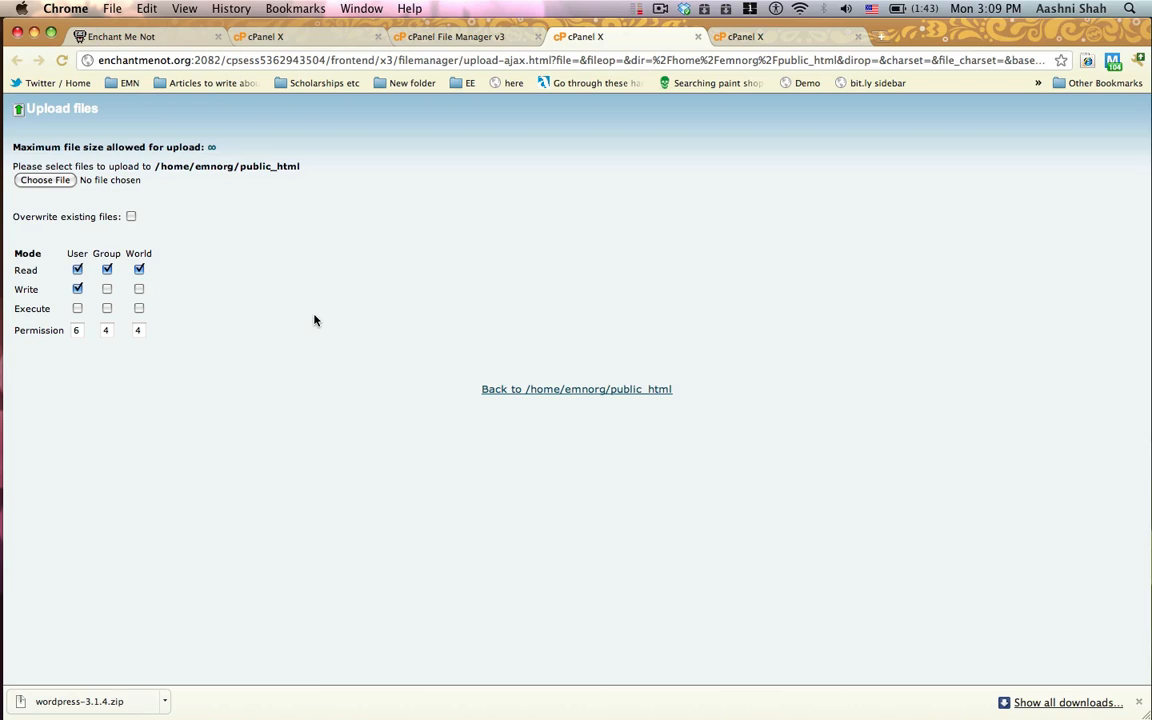
pyautogui.click(757, 38)
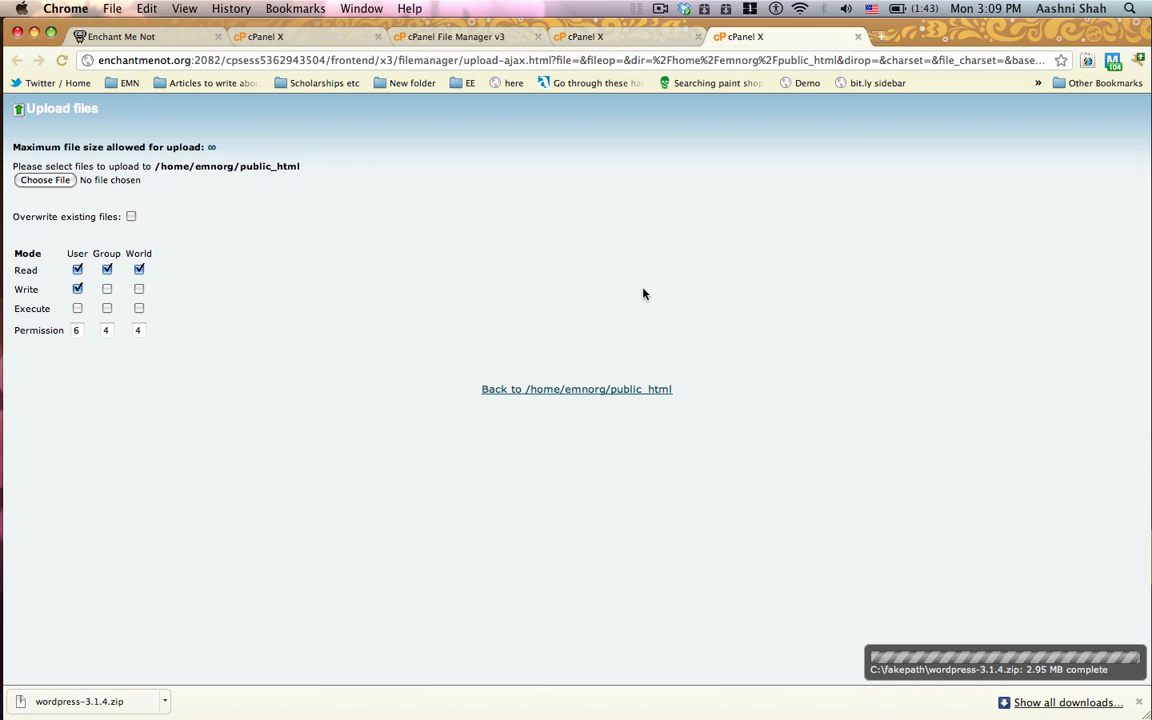
pyautogui.click(552, 40)
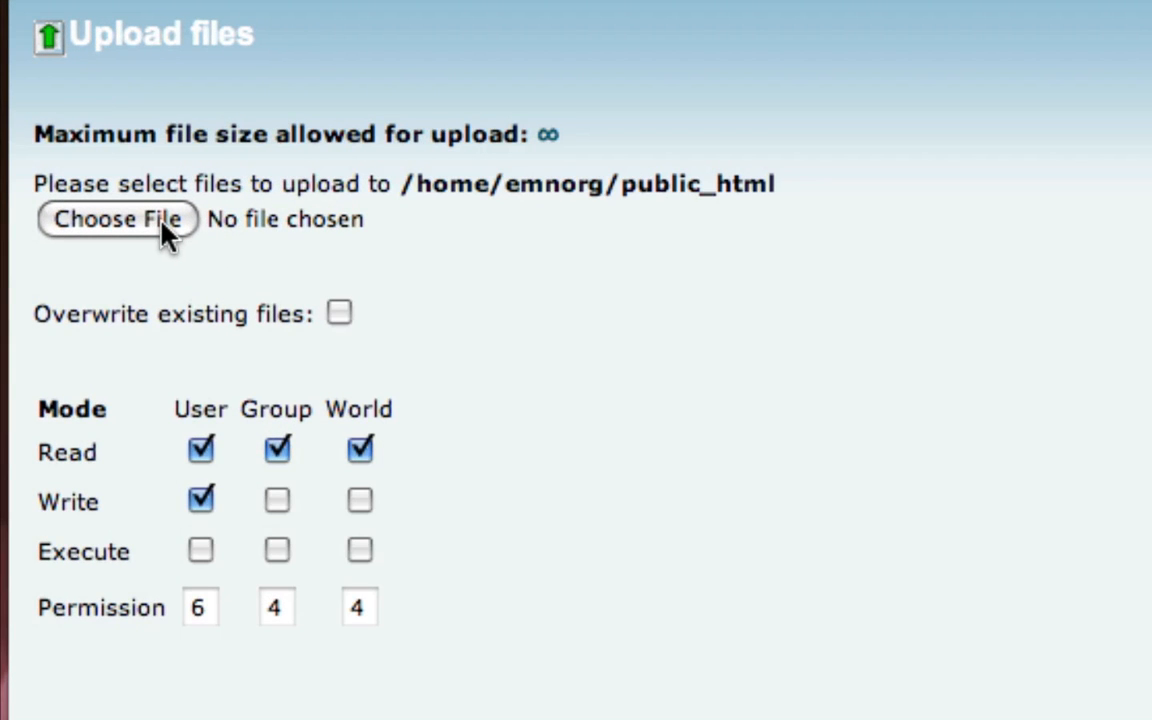
pyautogui.click(163, 226)
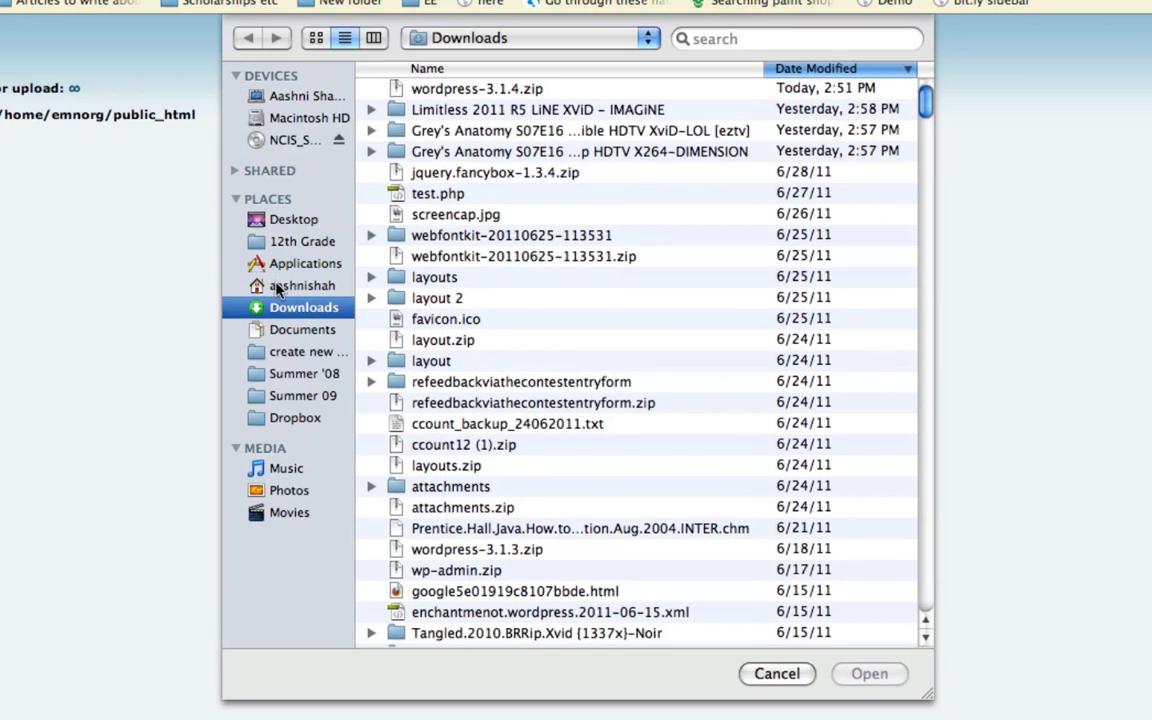
pyautogui.click(262, 285)
pyautogui.click(276, 307)
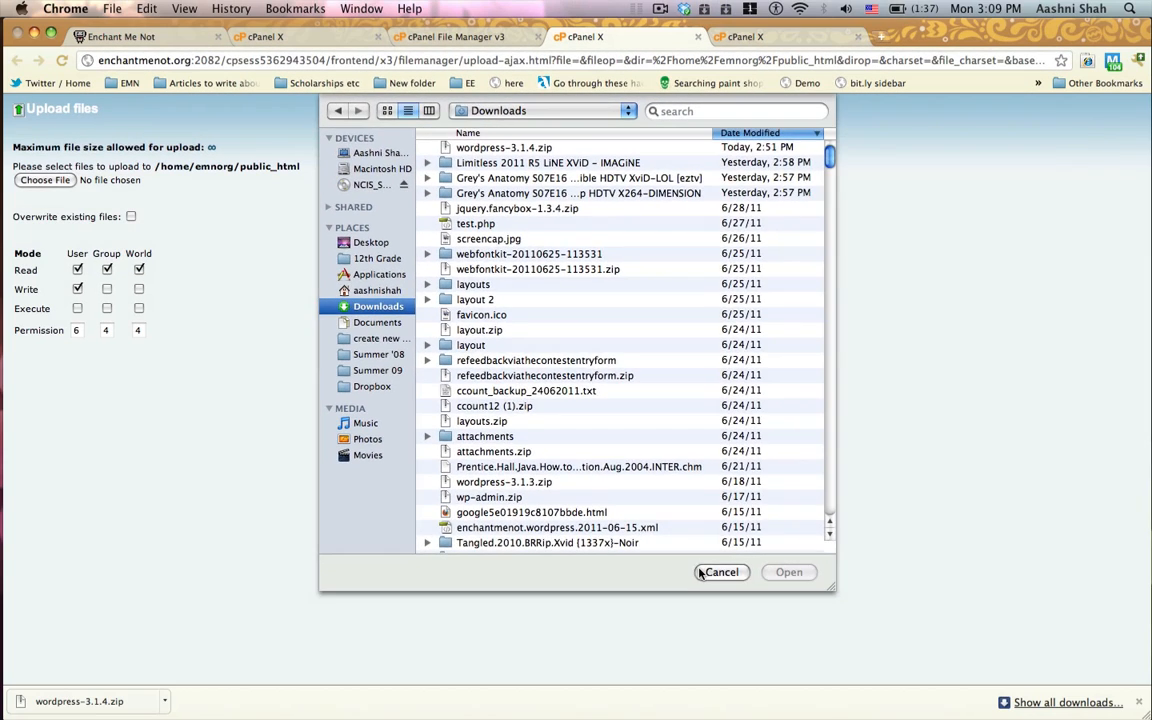
pyautogui.click(720, 572)
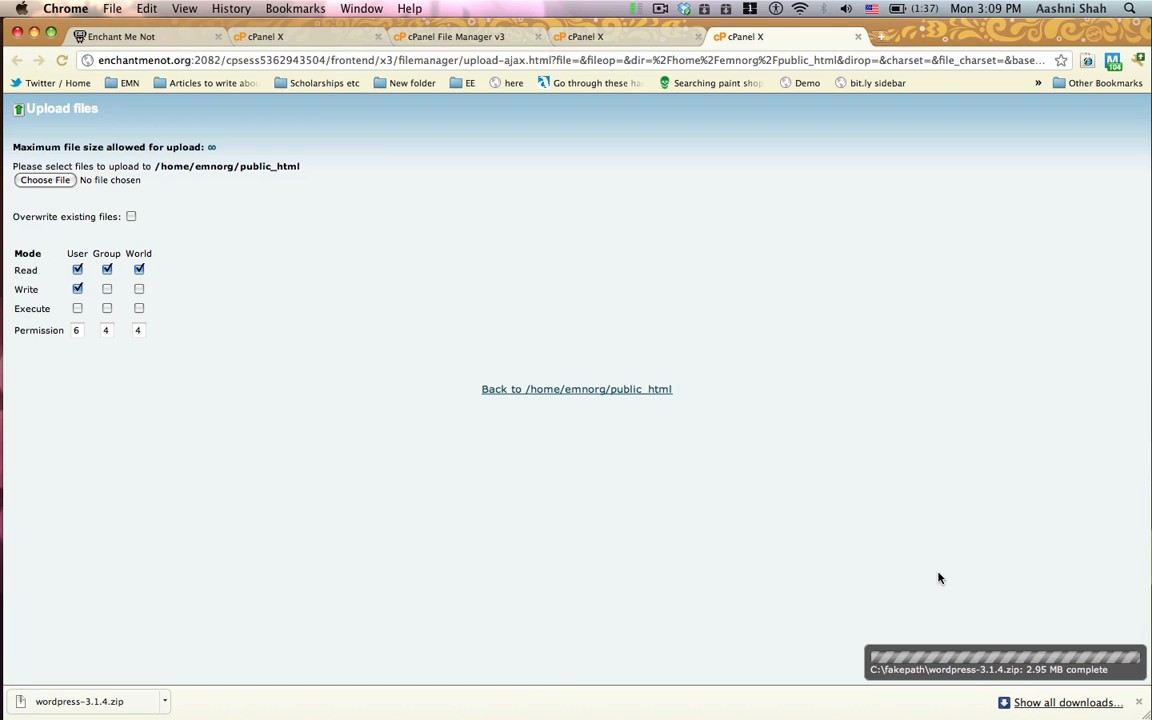
# Step: Return to the public_html folder and extract wordpress-3.1.4.zip into /public_html/testing
pyautogui.click(582, 392)
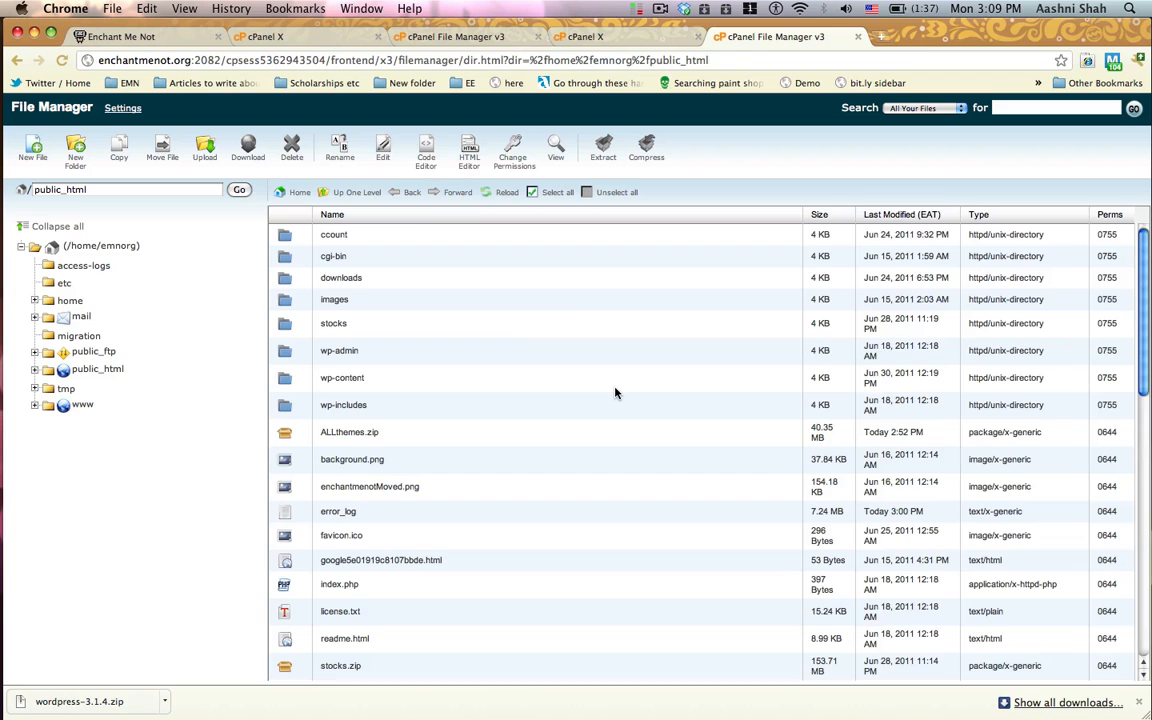
pyautogui.scroll(-6, 615, 393)
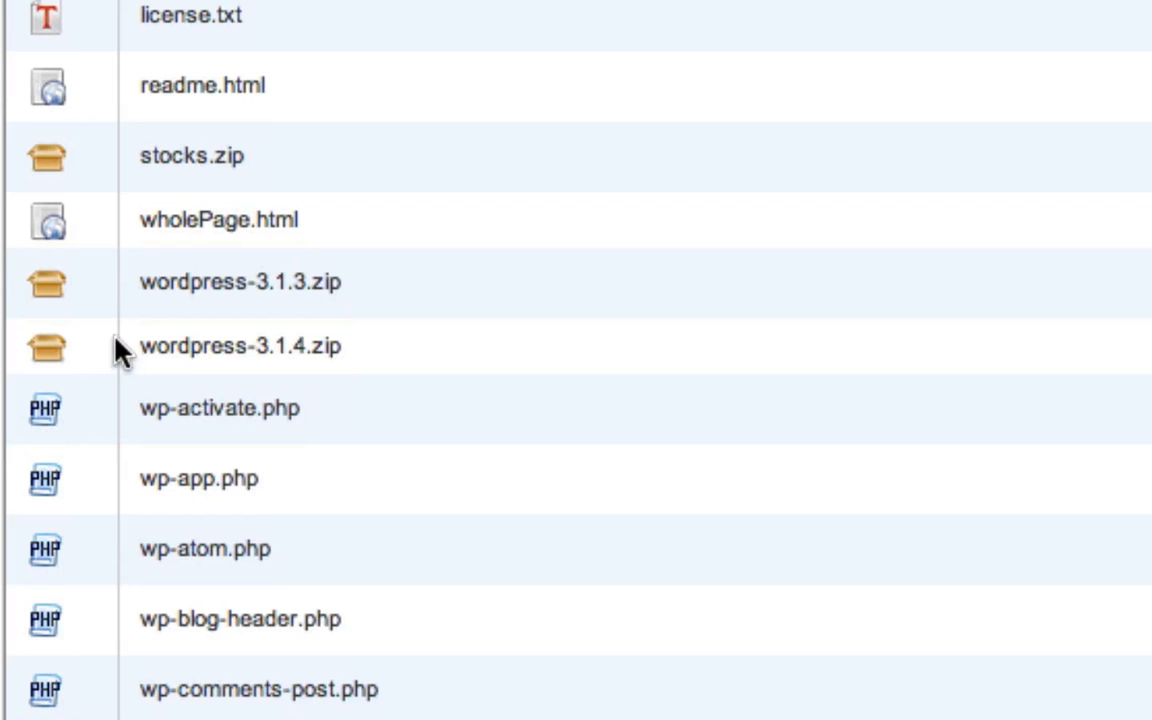
pyautogui.click(101, 268)
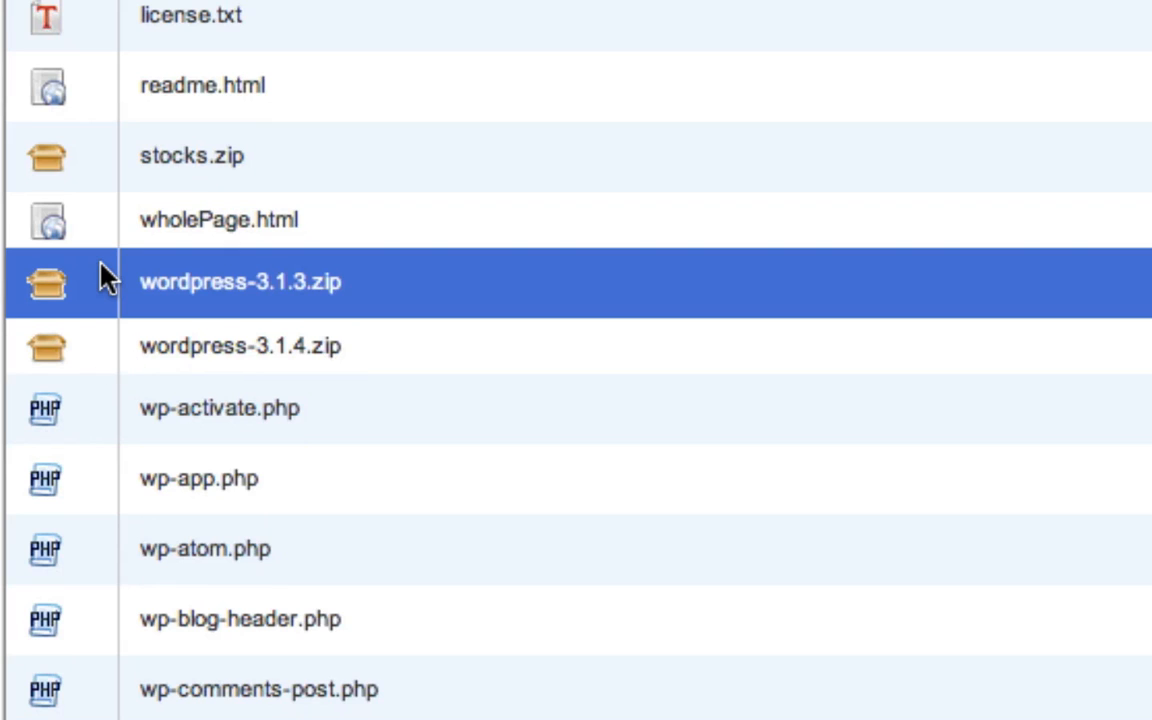
pyautogui.click(96, 333)
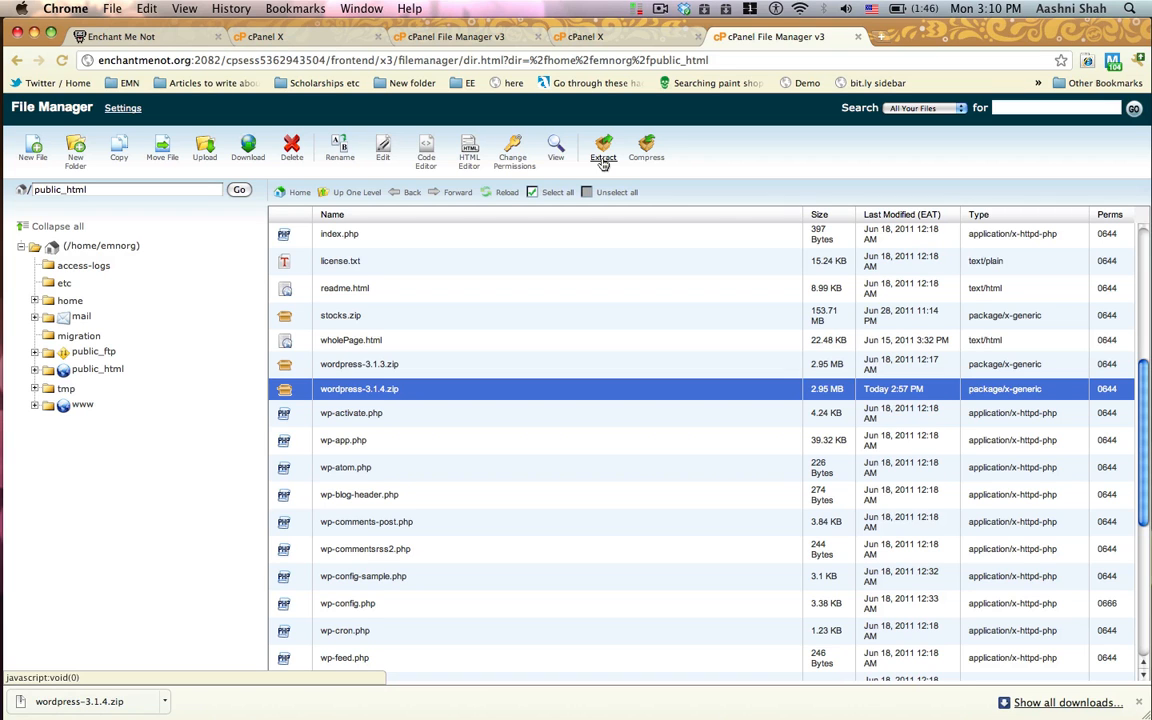
pyautogui.click(603, 163)
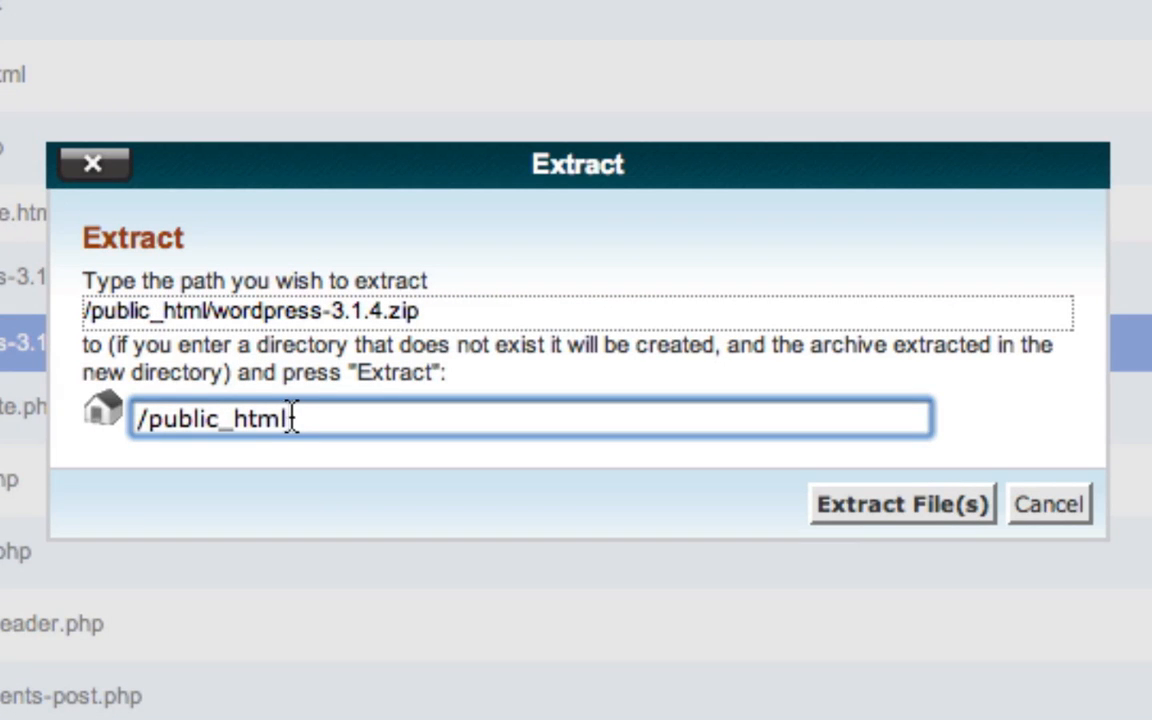
pyautogui.write('/testing')
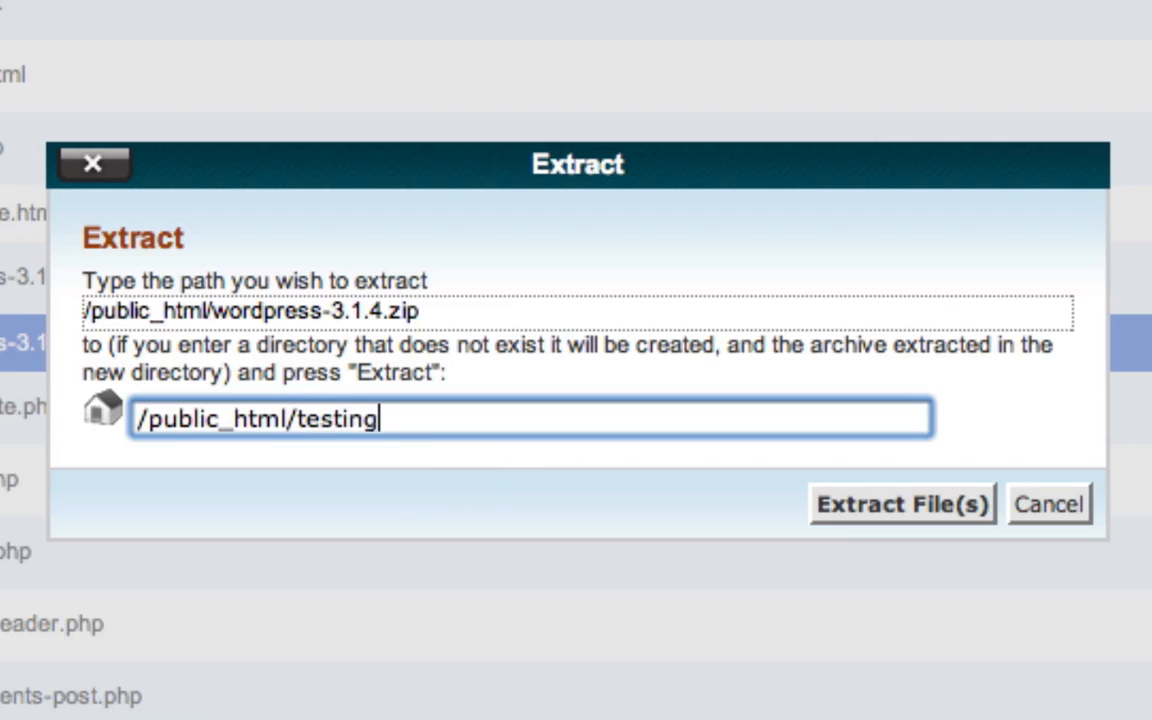
pyautogui.click(882, 507)
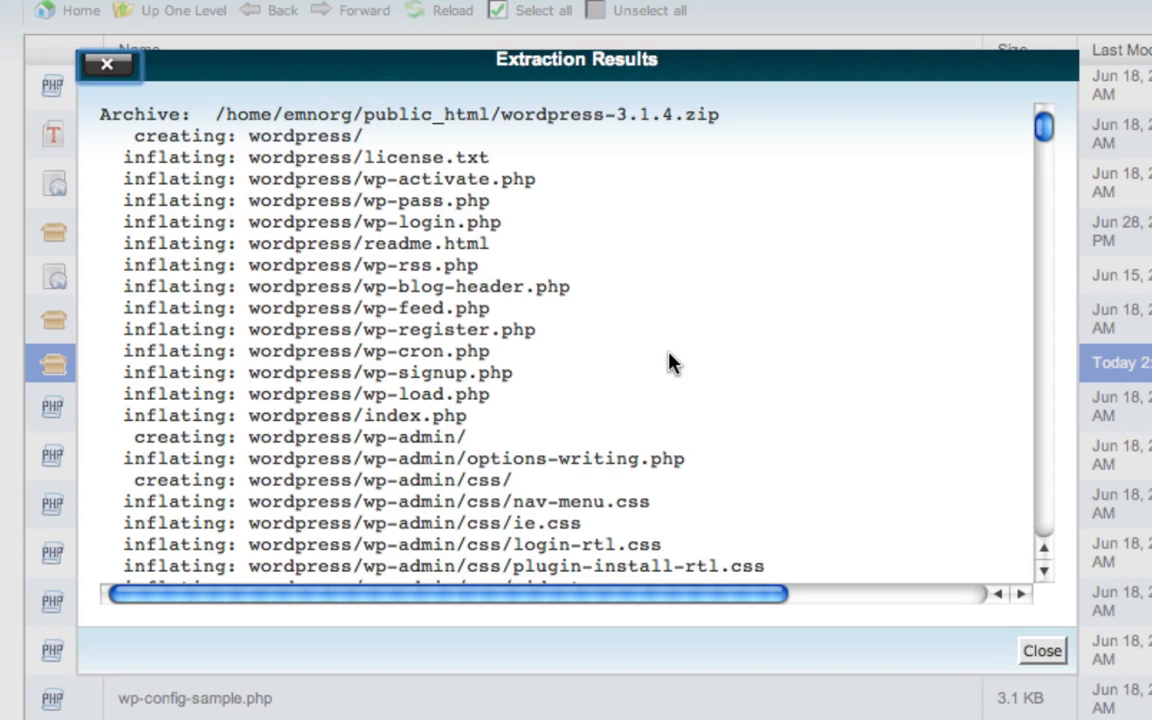
# Step: Look through the list of extracted WordPress files in the extraction results
pyautogui.scroll(-6, 669, 290)
pyautogui.scroll(6, 643, 211)
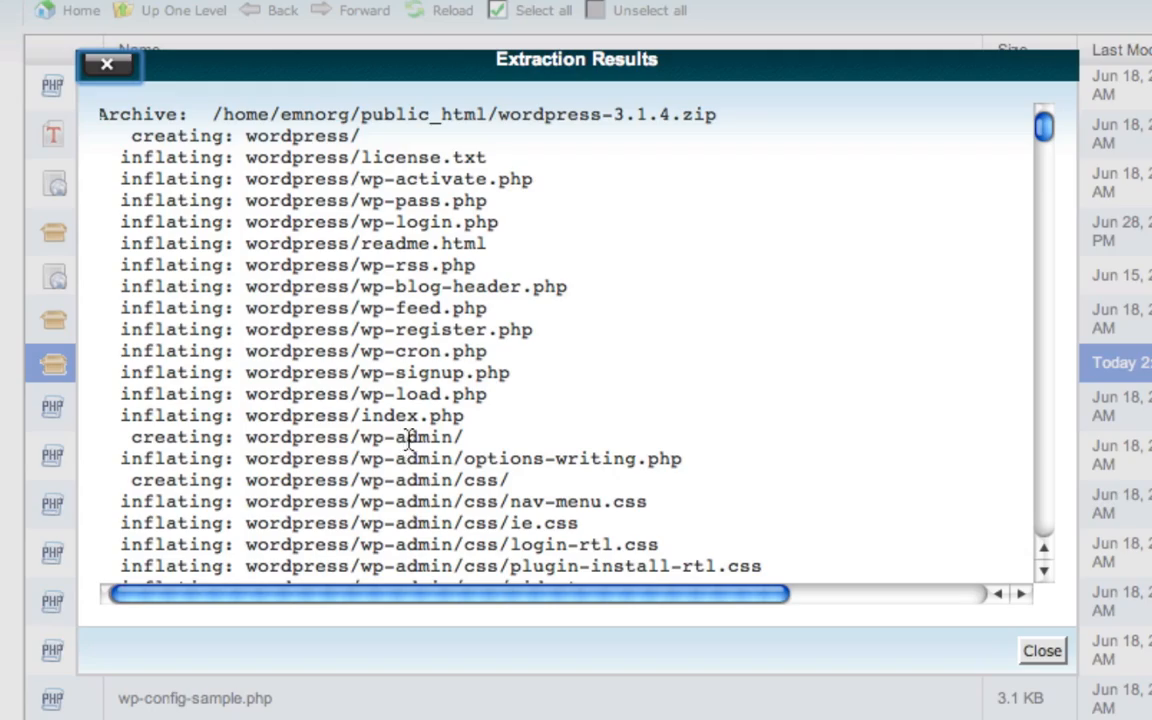
pyautogui.scroll(-10, 406, 455)
pyautogui.scroll(-15, 406, 460)
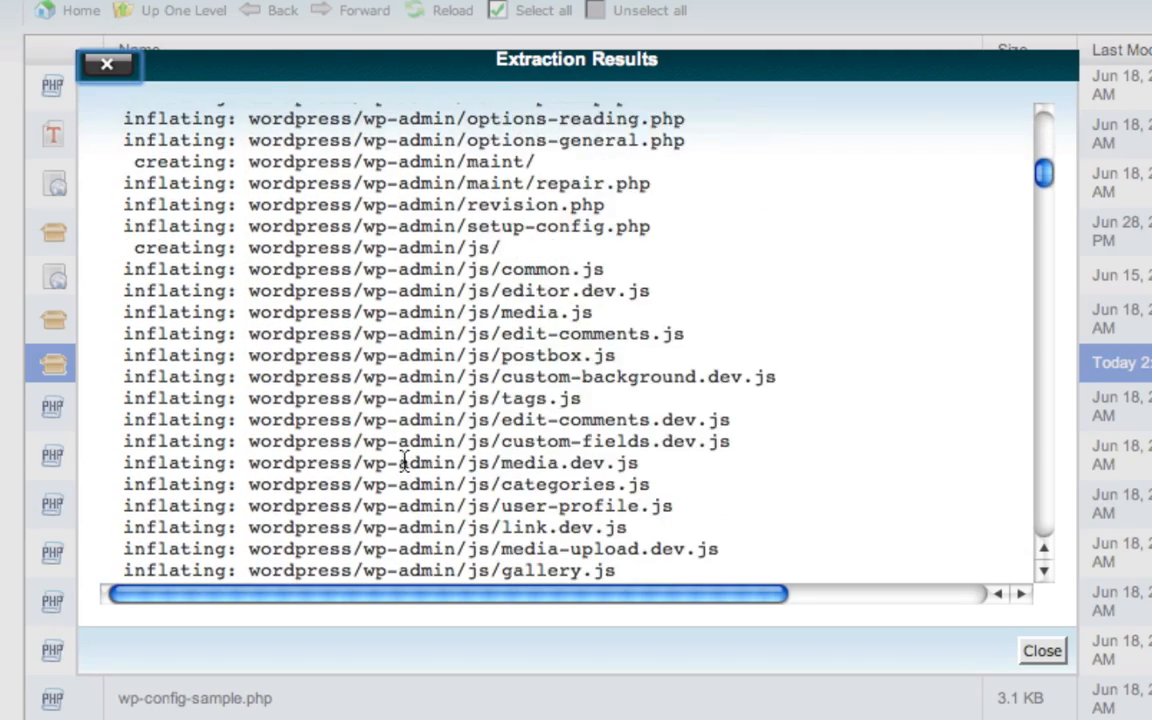
pyautogui.scroll(-20, 709, 472)
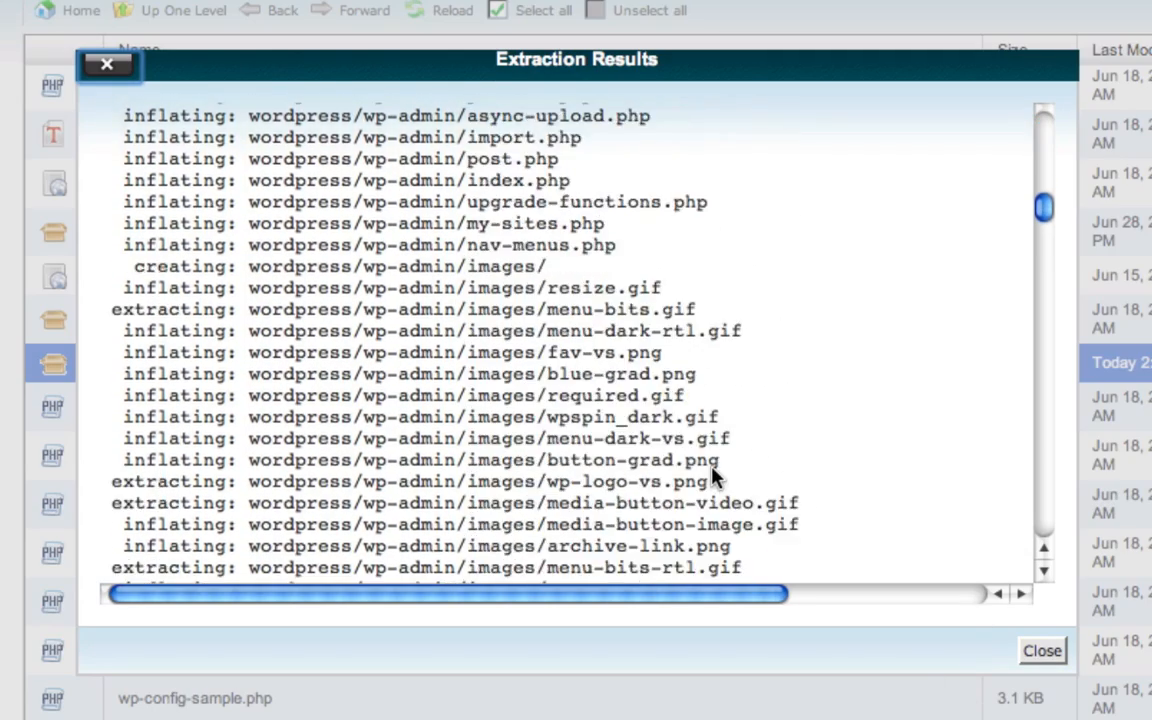
pyautogui.scroll(-20, 709, 472)
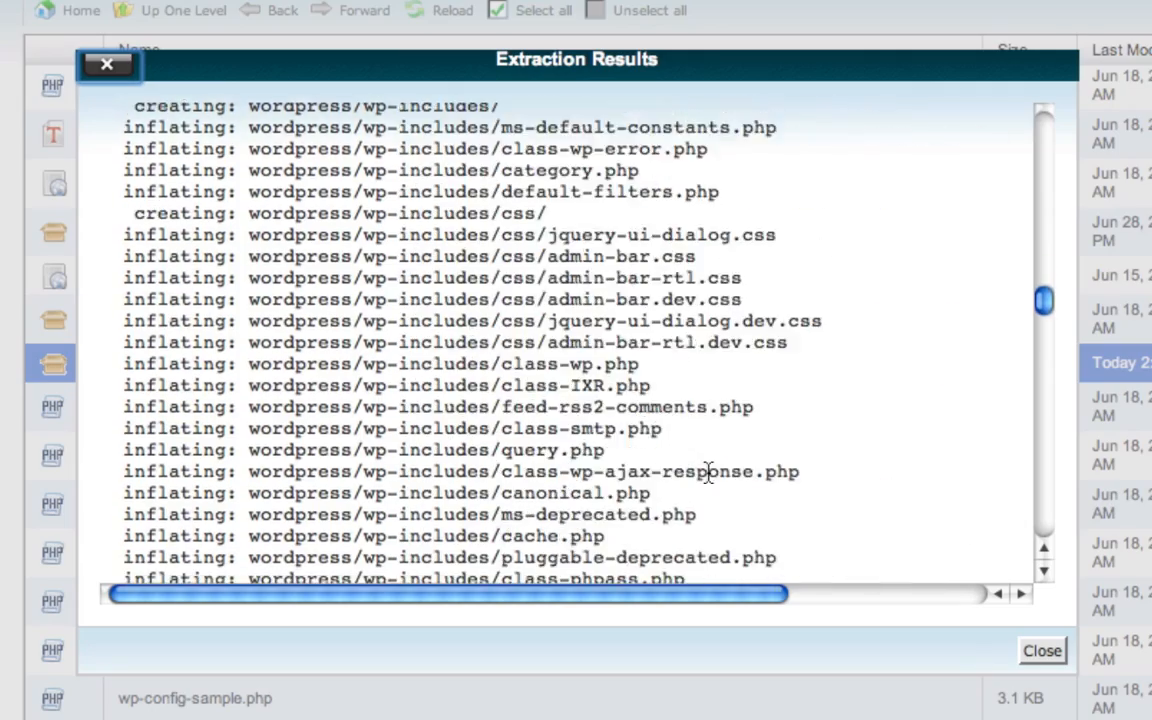
pyautogui.scroll(-20, 709, 472)
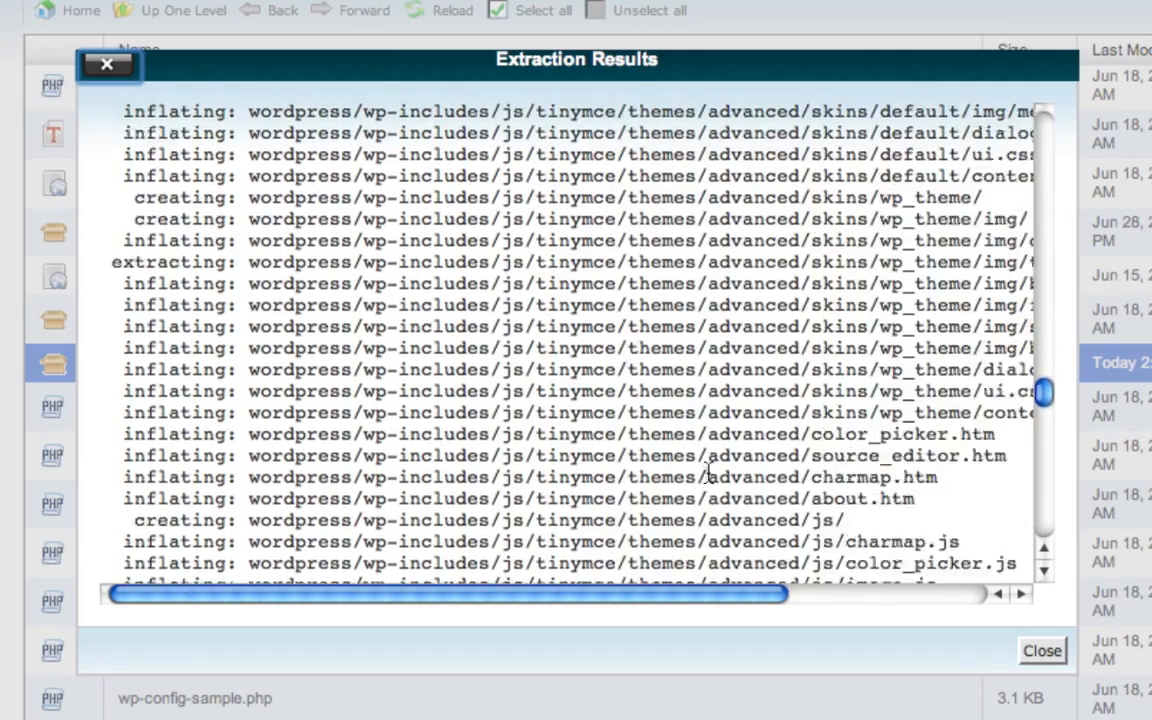
pyautogui.scroll(-20, 709, 472)
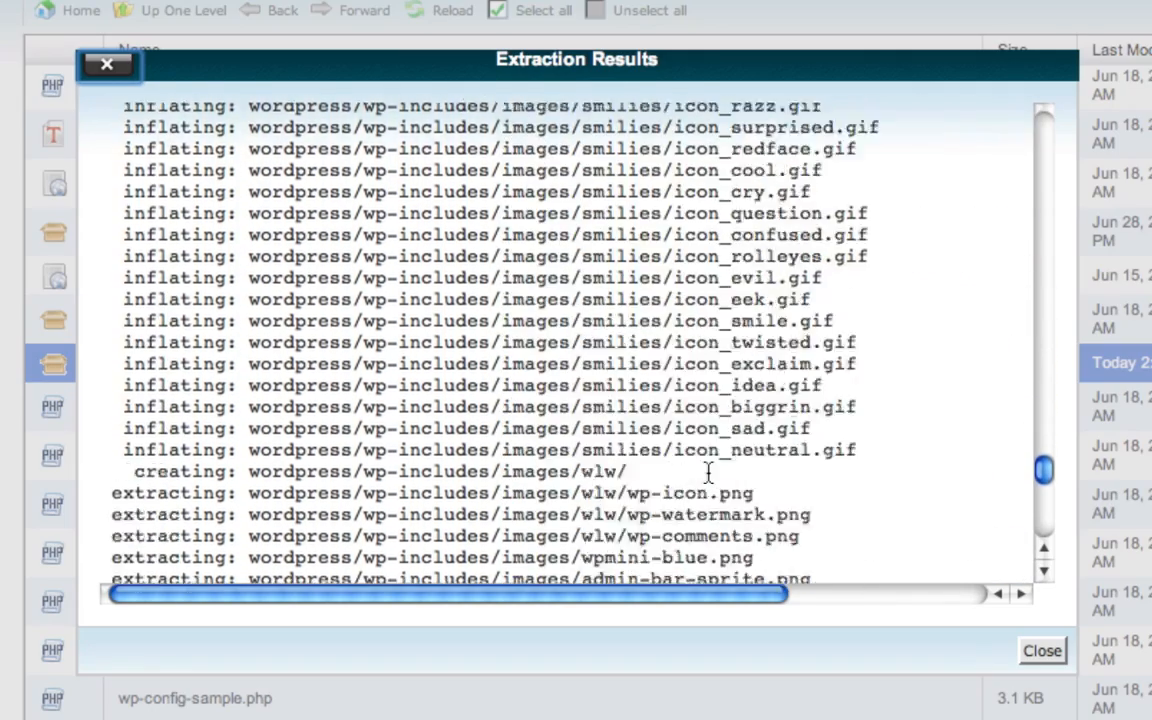
pyautogui.scroll(-10, 709, 472)
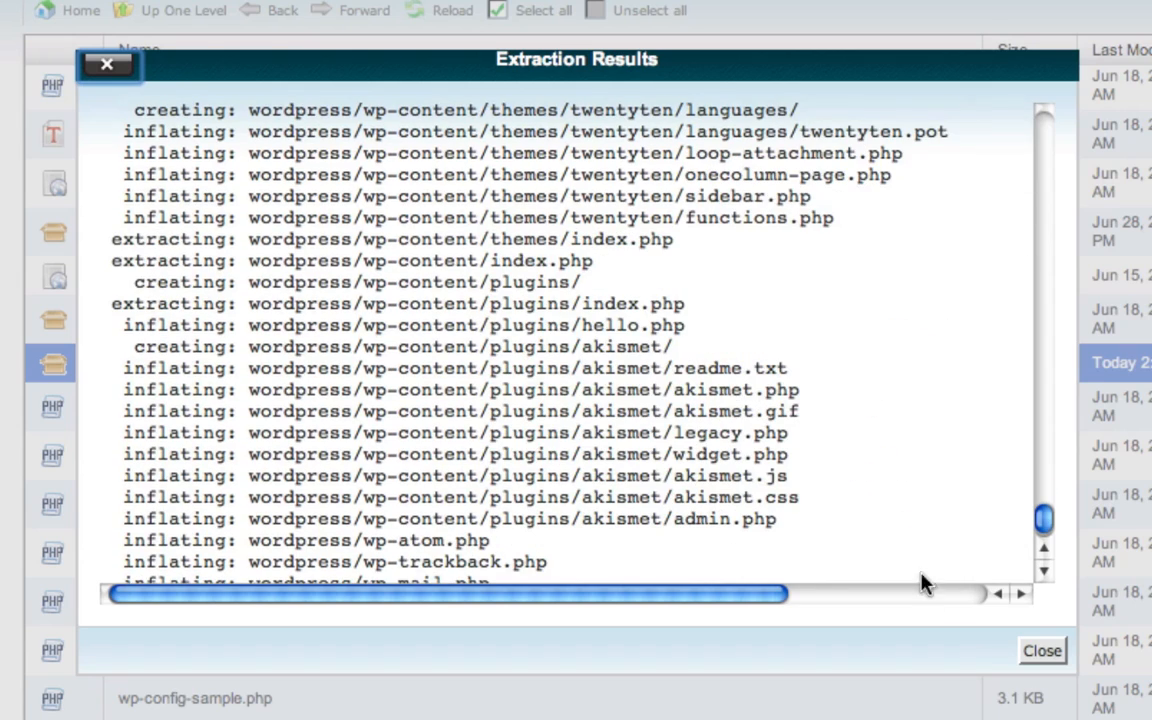
# Step: Close the extraction results and reload the public_html file list
pyautogui.click(1038, 652)
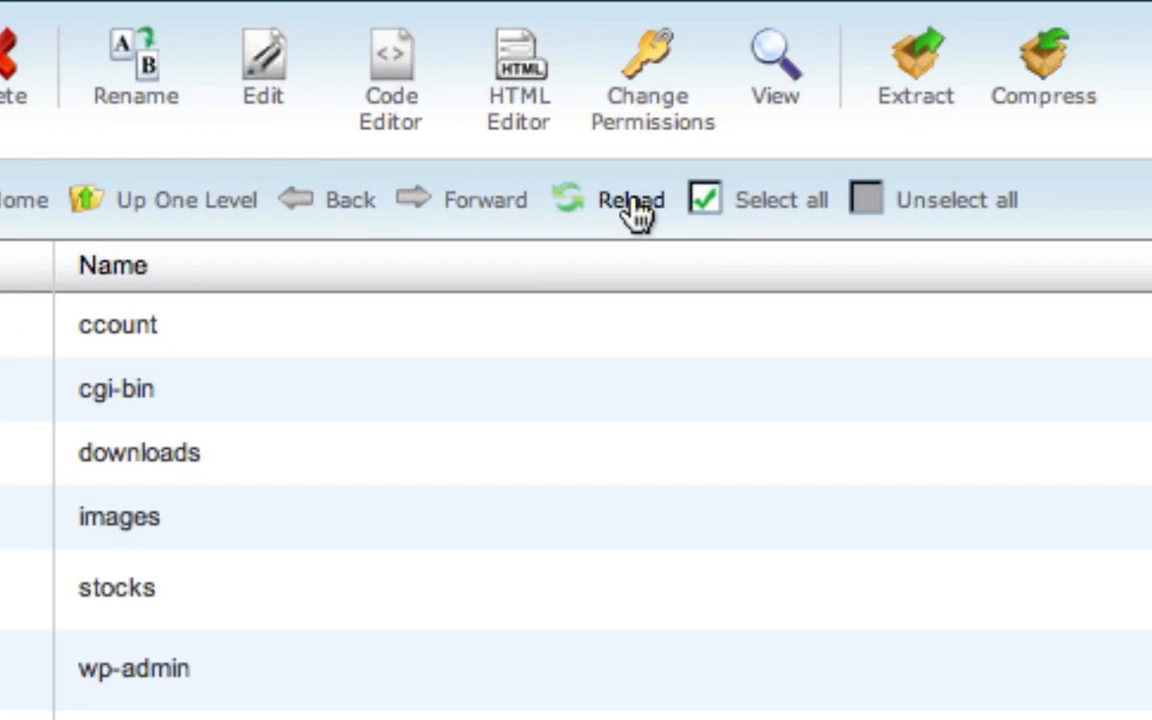
pyautogui.click(566, 198)
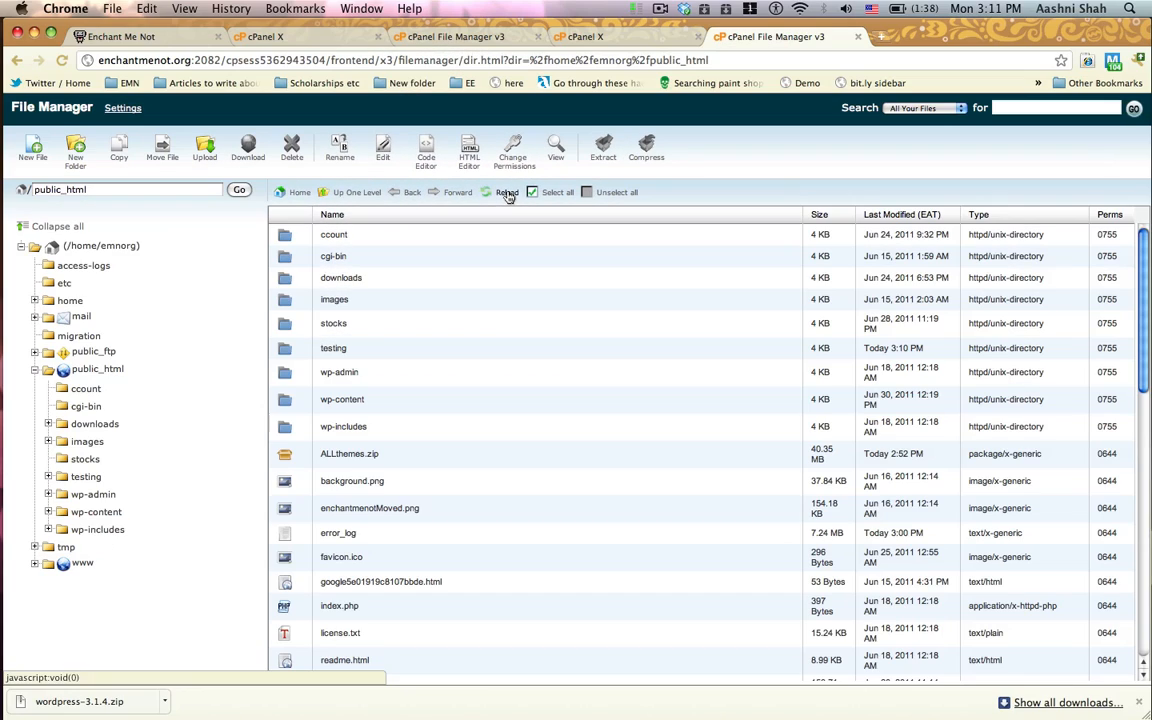
# Step: Move all the files inside the testing/wordpress folder to /public_html/testing/
pyautogui.click(312, 348)
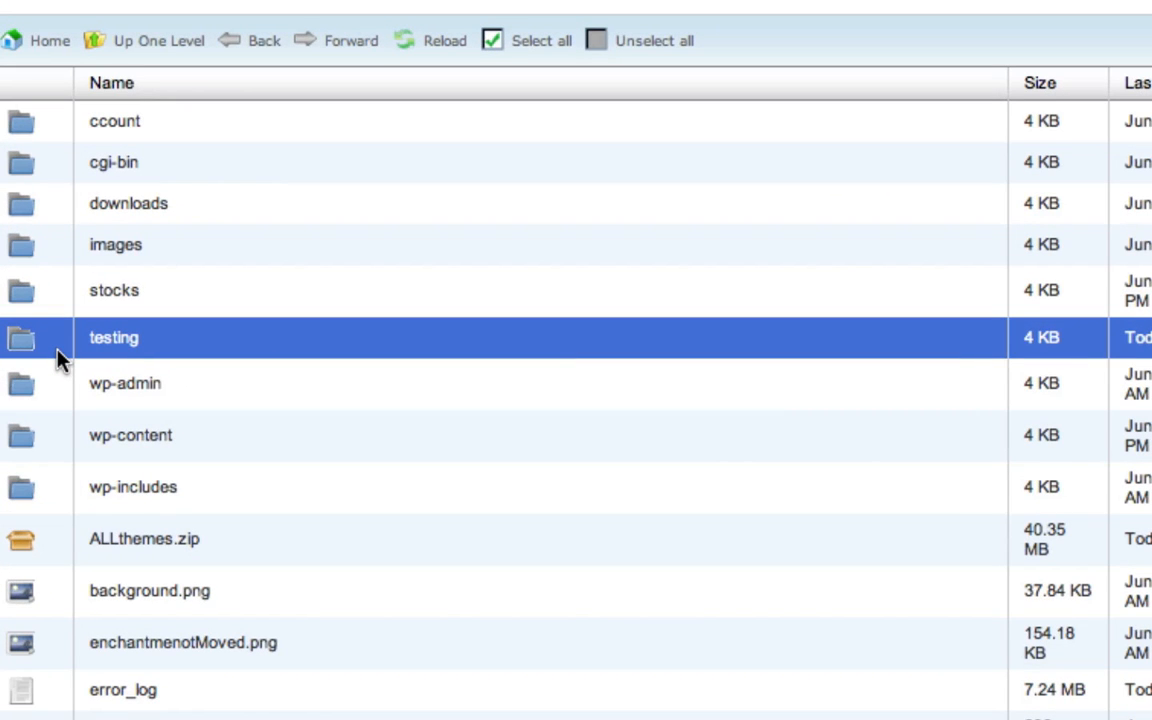
pyautogui.doubleClick(57, 360)
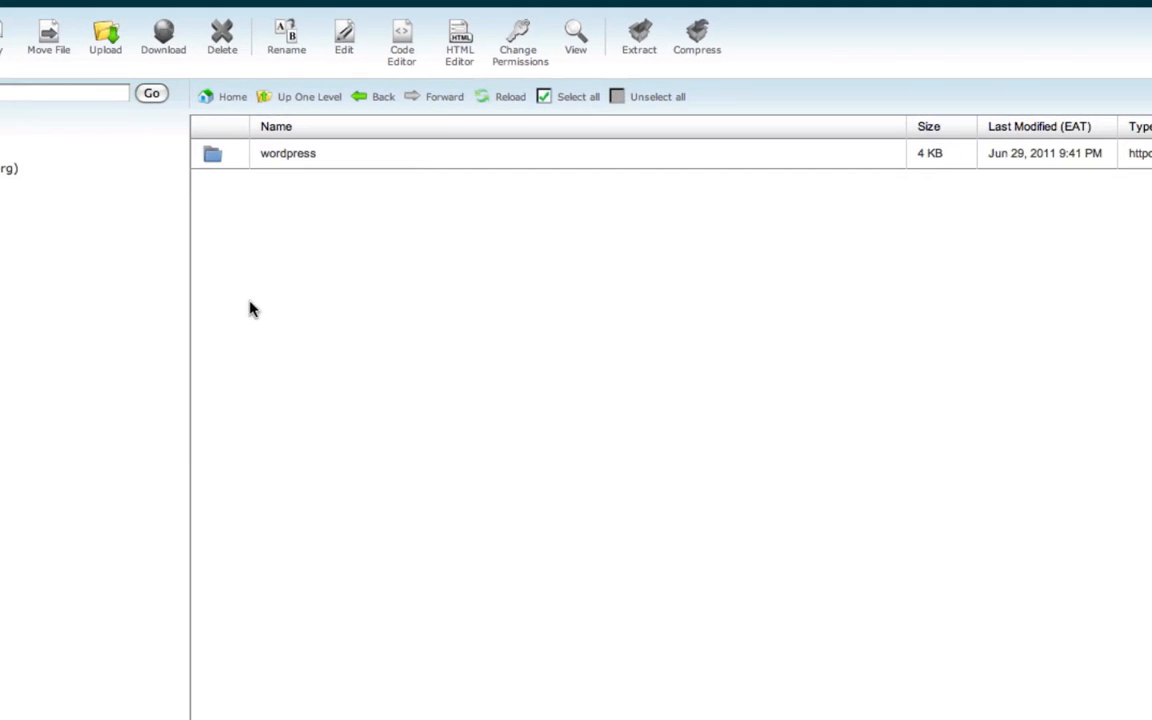
pyautogui.doubleClick(243, 160)
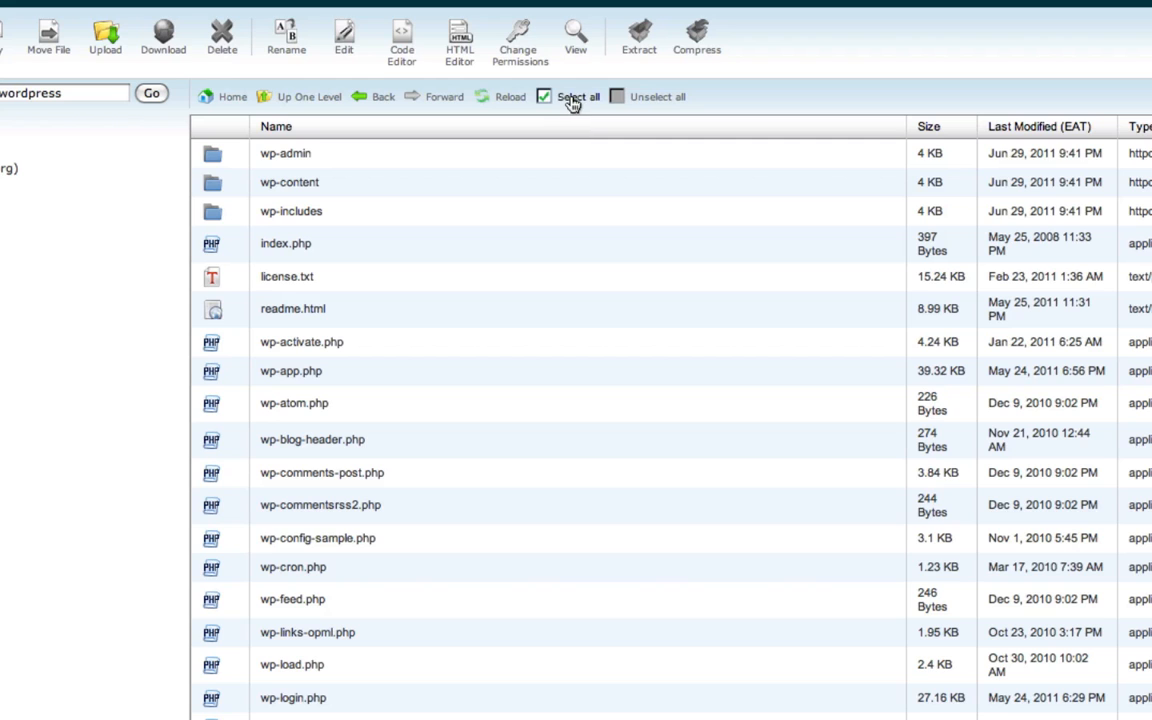
pyautogui.click(571, 101)
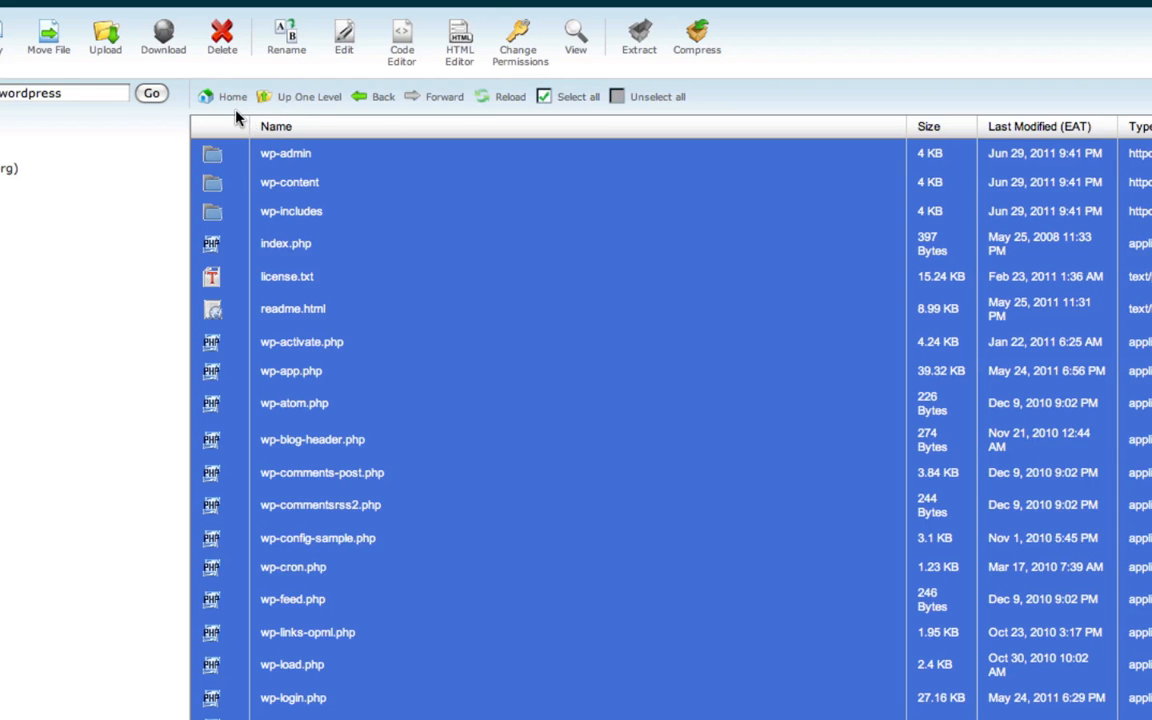
pyautogui.click(48, 40)
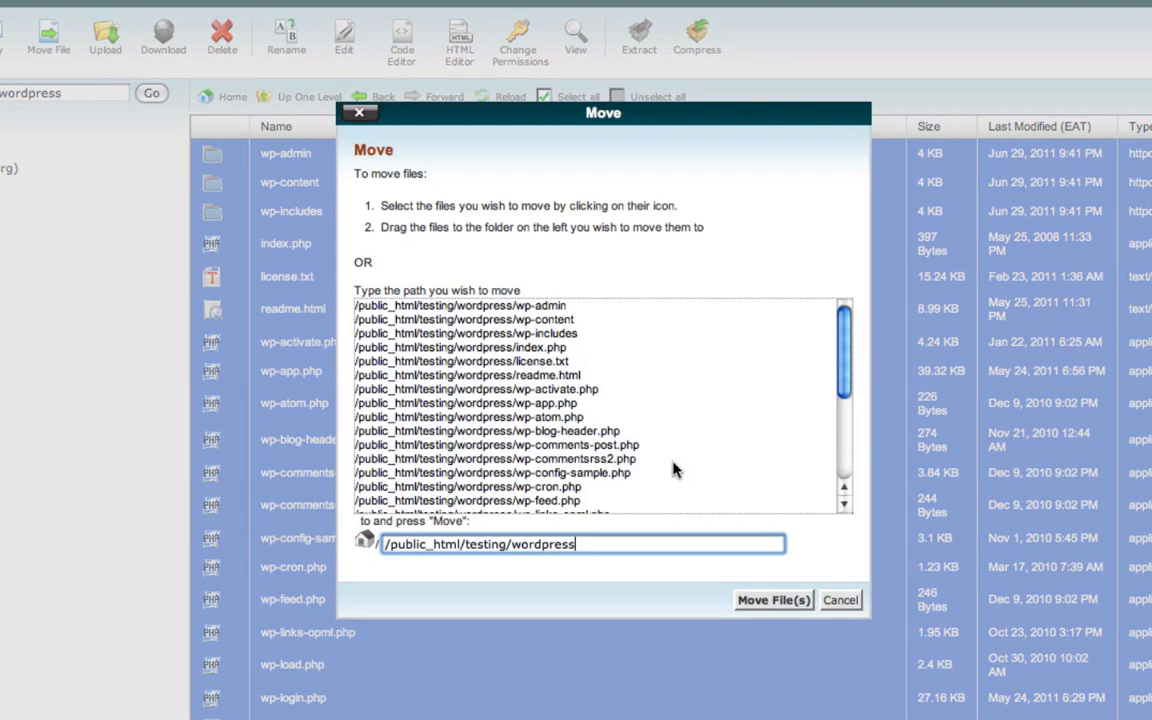
pyautogui.moveTo(589, 544); pyautogui.dragTo(513, 548)
pyautogui.press('BackSpace')
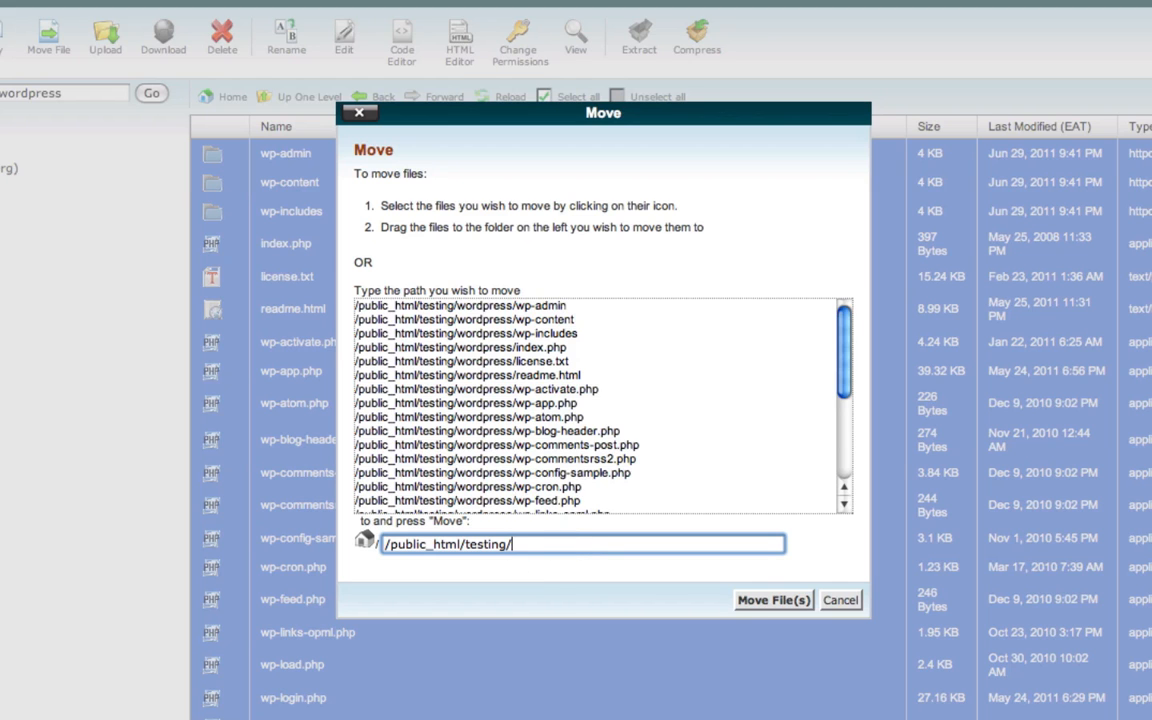
pyautogui.click(743, 601)
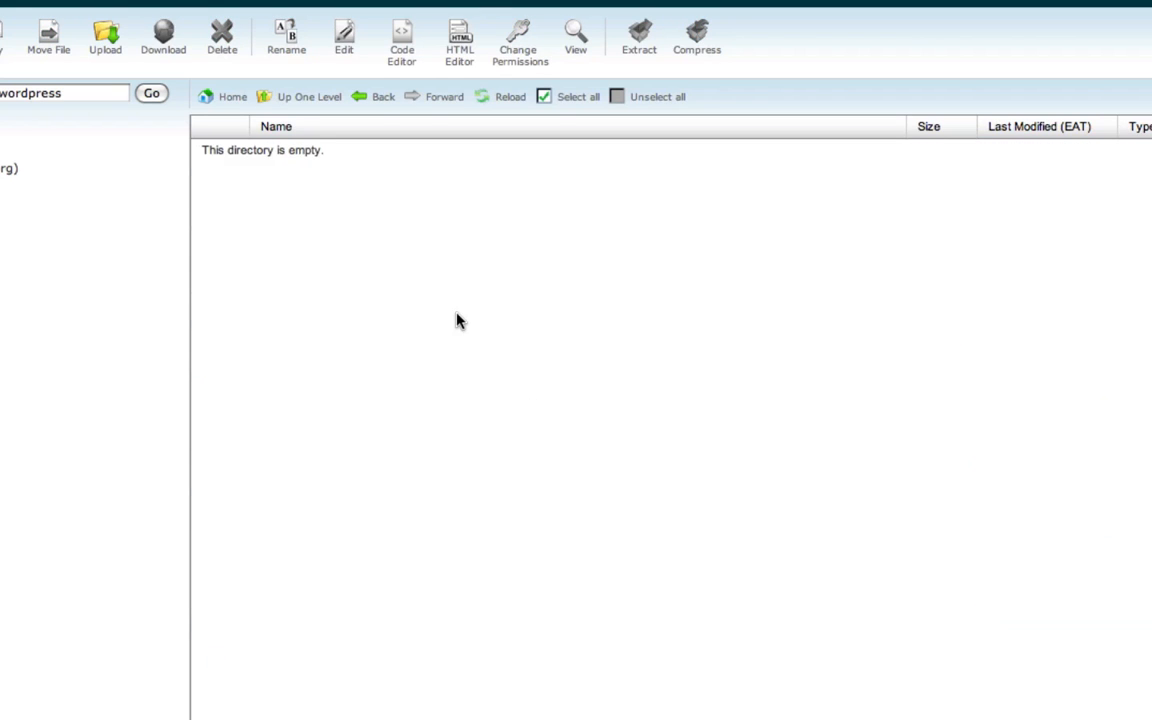
# Step: Go back up to the testing folder and delete its emptied wordpress folder
pyautogui.click(302, 106)
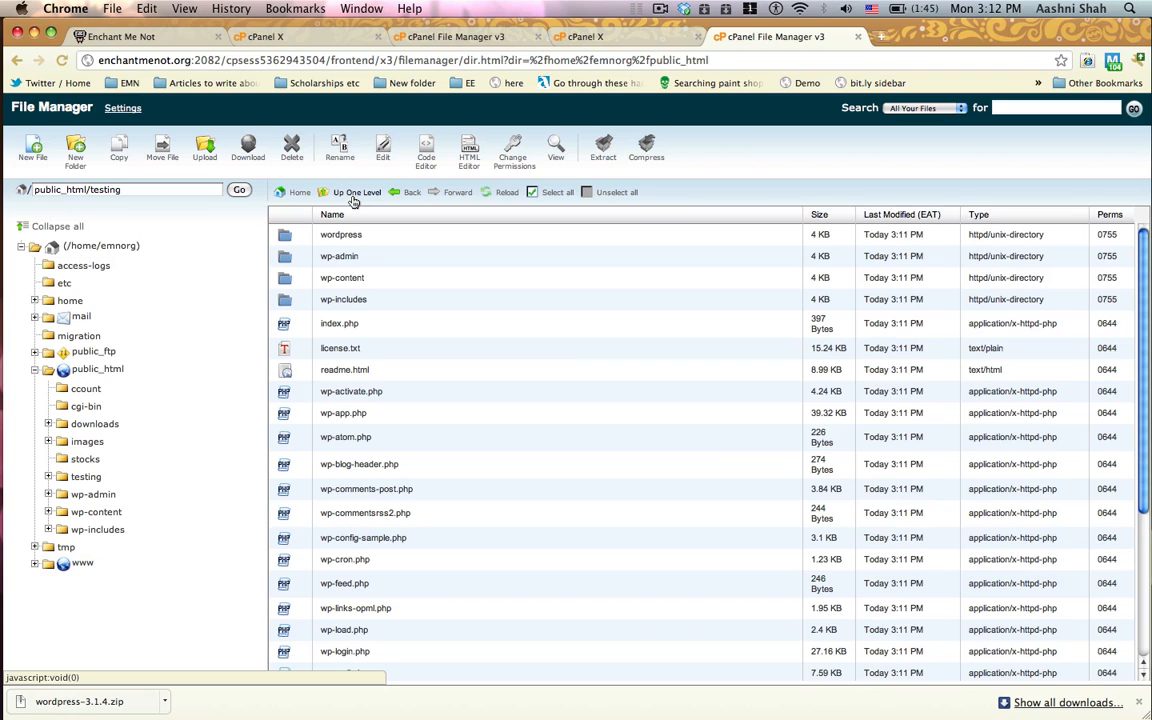
pyautogui.click(310, 234)
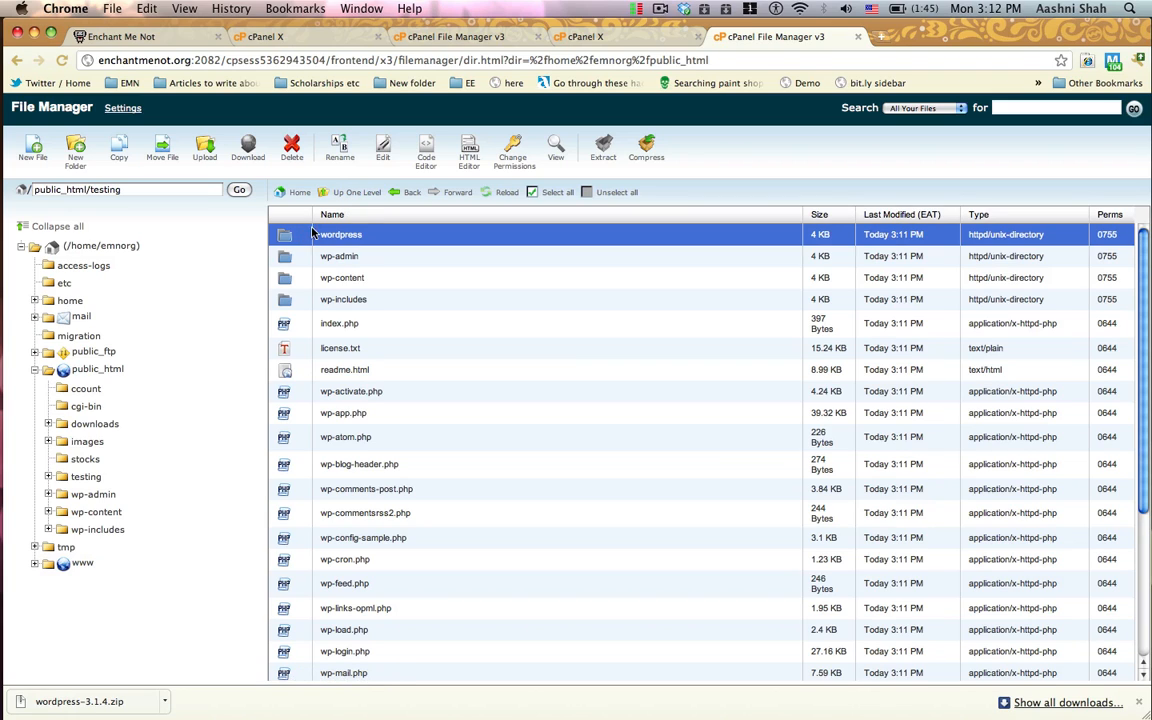
pyautogui.click(291, 149)
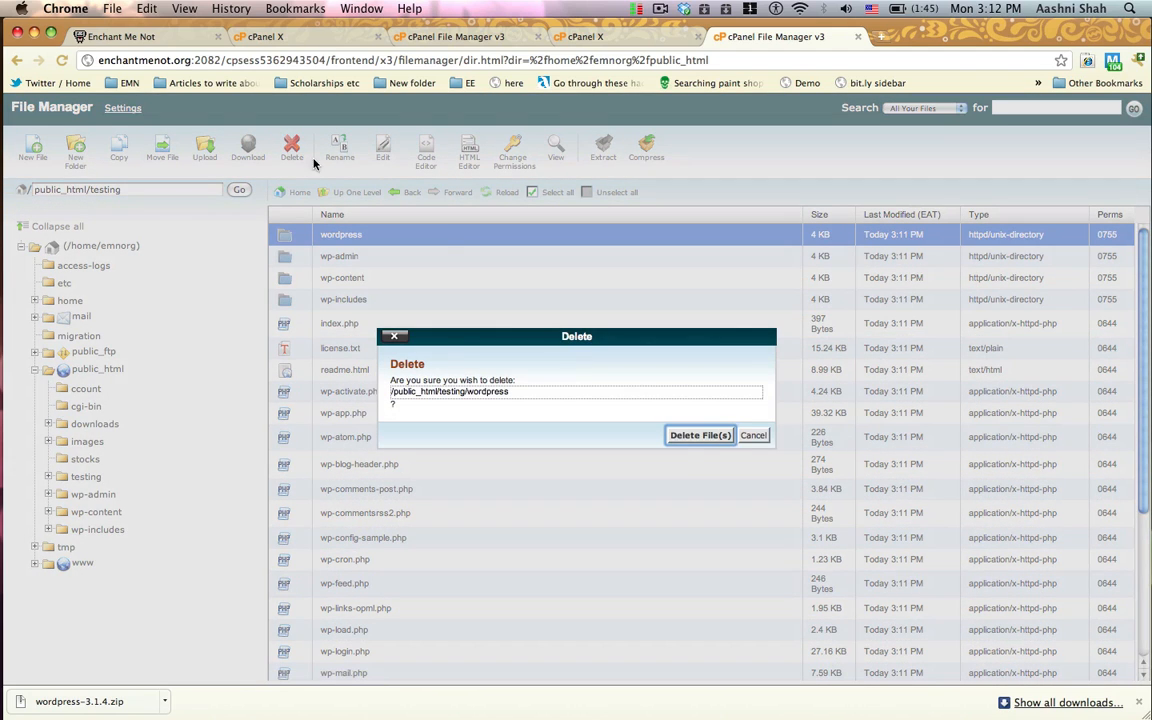
pyautogui.click(686, 437)
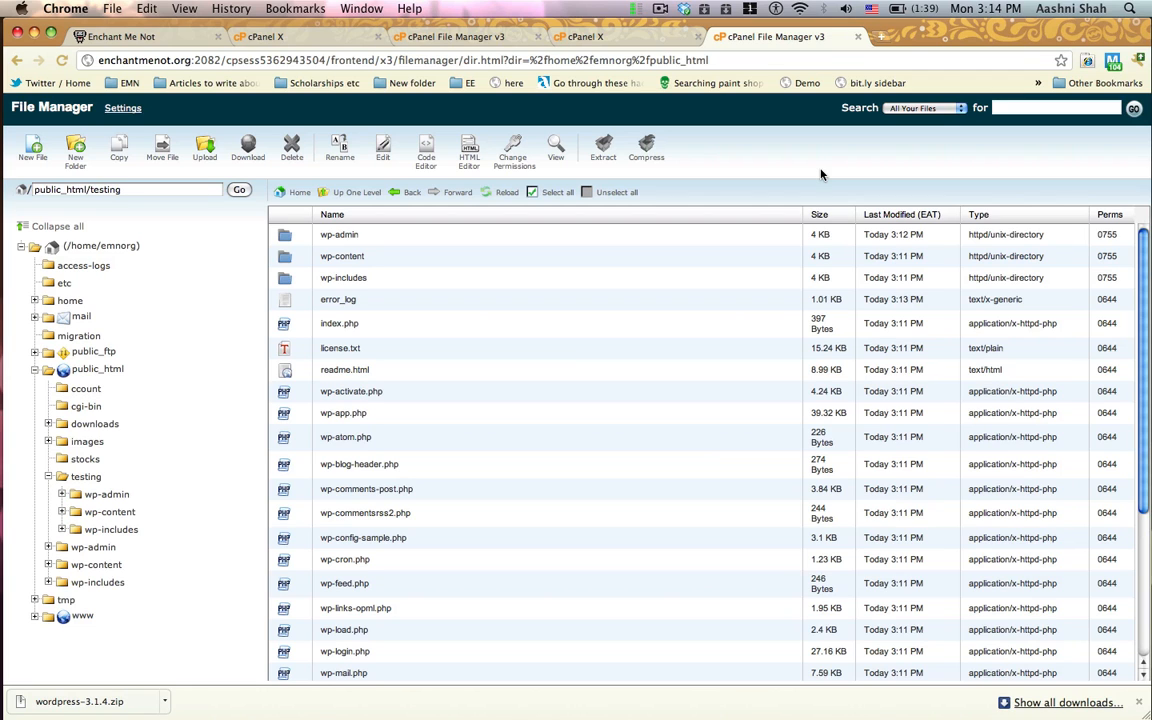
# Step: Load enchantmenot.org/testing/ in a new browser tab and start creating the configuration file, proceeding to the database connection details form
pyautogui.hotkey('ctrl', 't')
pyautogui.write('enchantmenot.org/testing/')
pyautogui.press('Return')
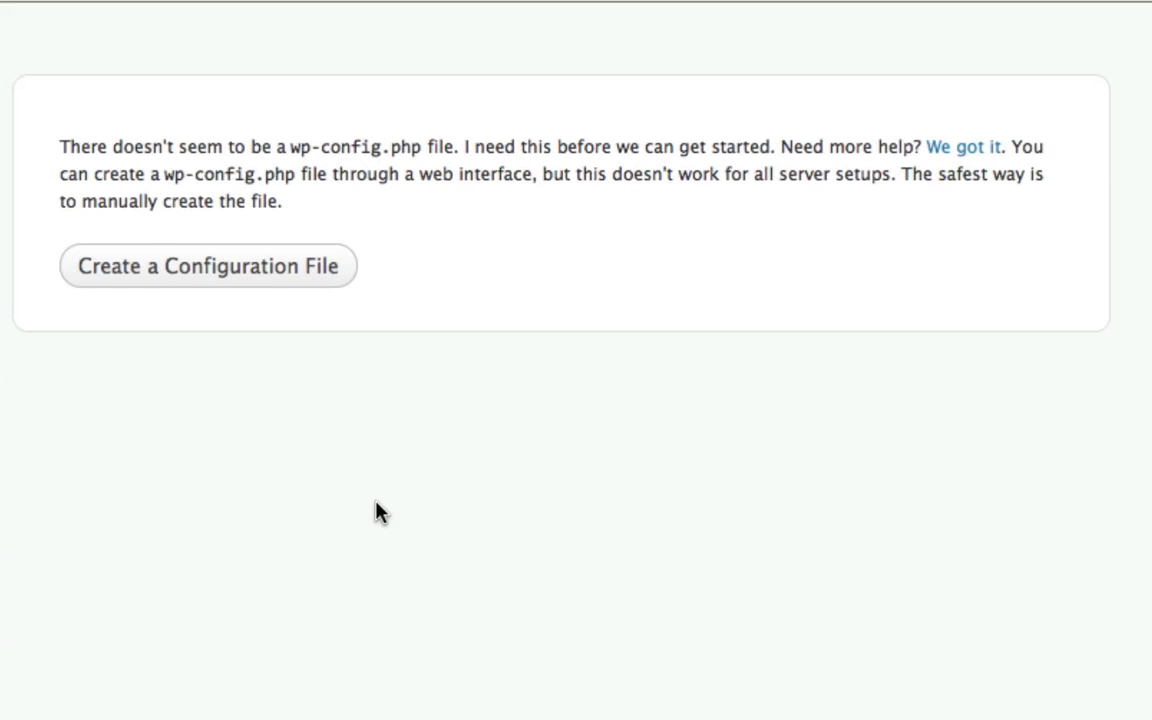
pyautogui.click(253, 277)
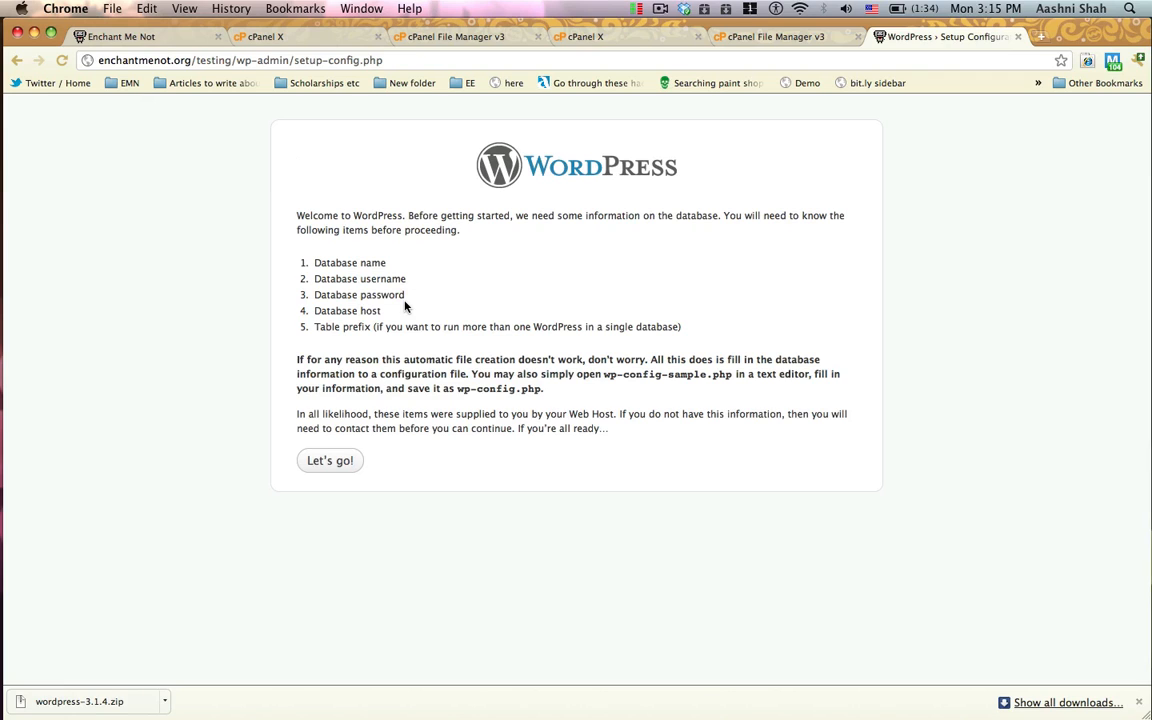
pyautogui.click(344, 460)
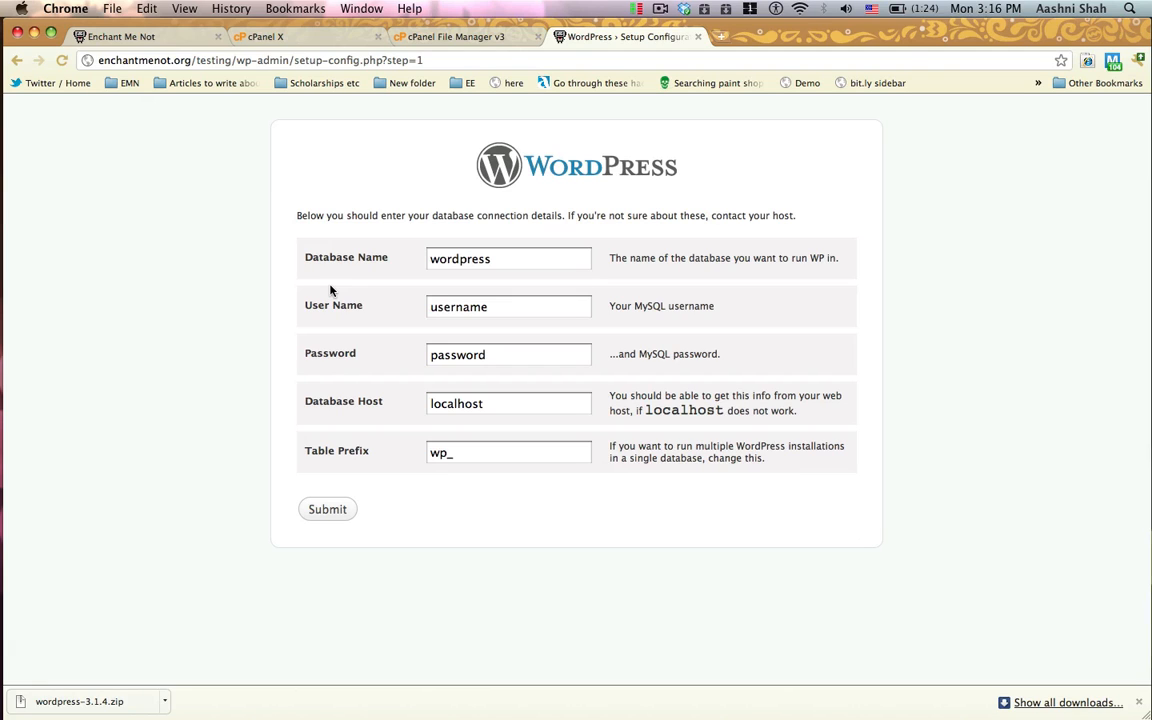
# Step: Switch to the cPanel home page and open MySQL Databases
pyautogui.click(274, 38)
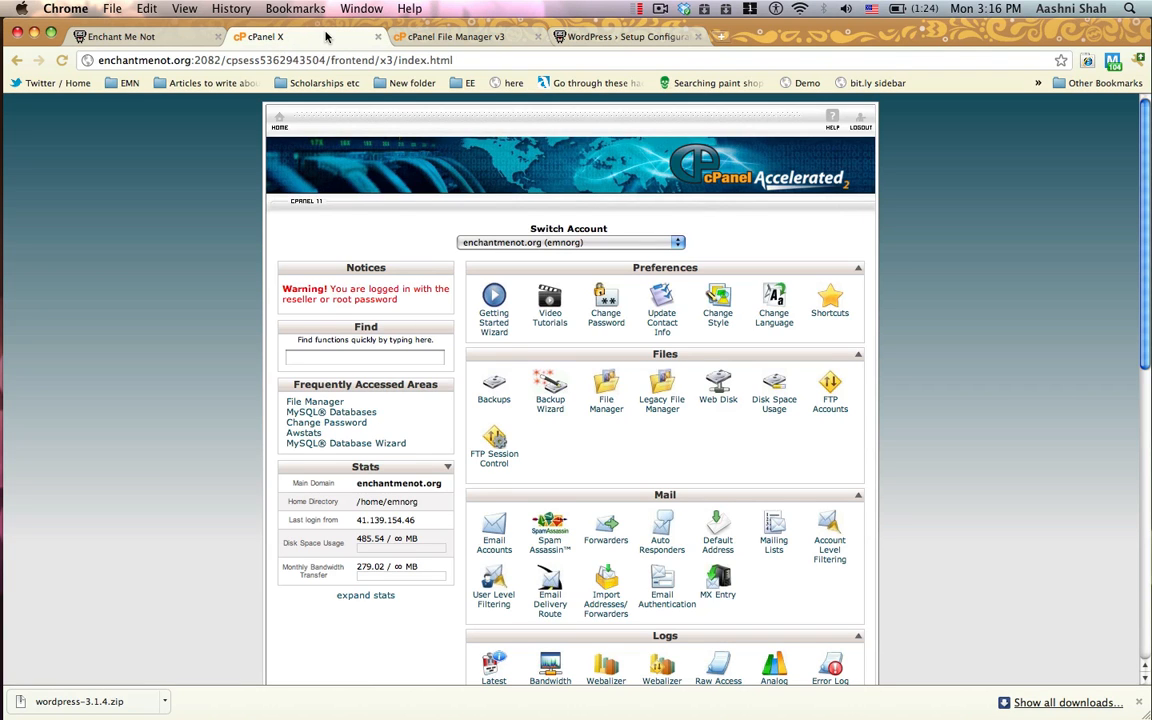
pyautogui.scroll(-1, 205, 225)
pyautogui.scroll(-5, 204, 225)
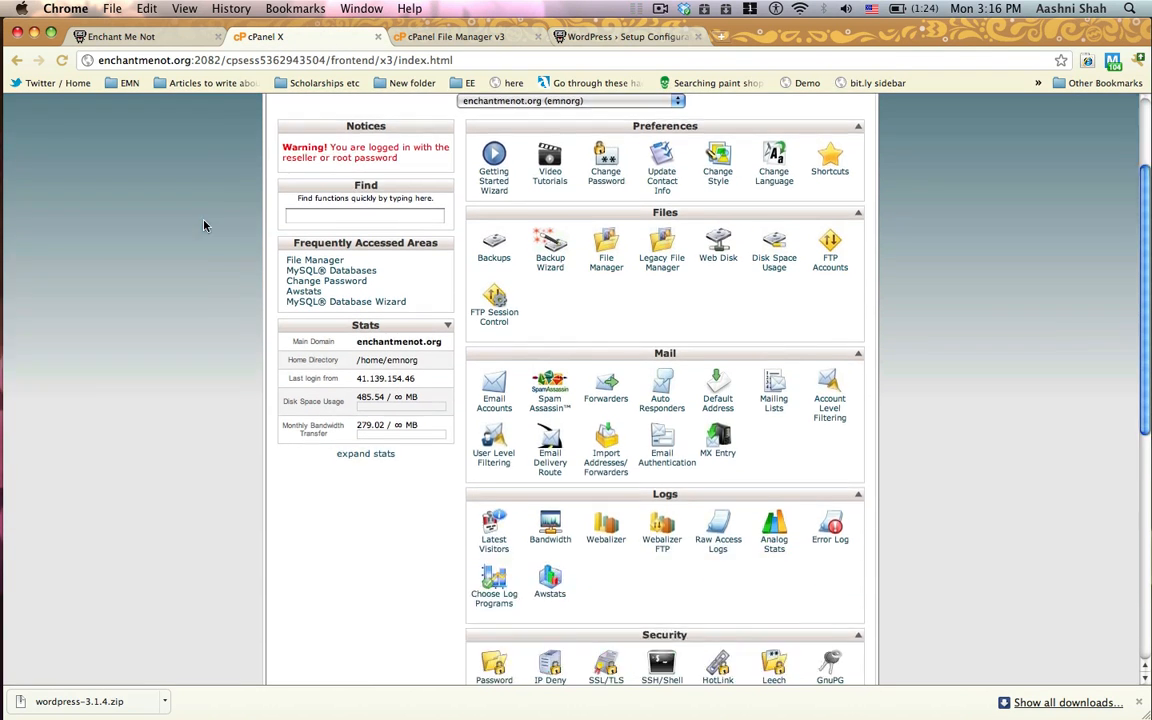
pyautogui.scroll(5, 204, 225)
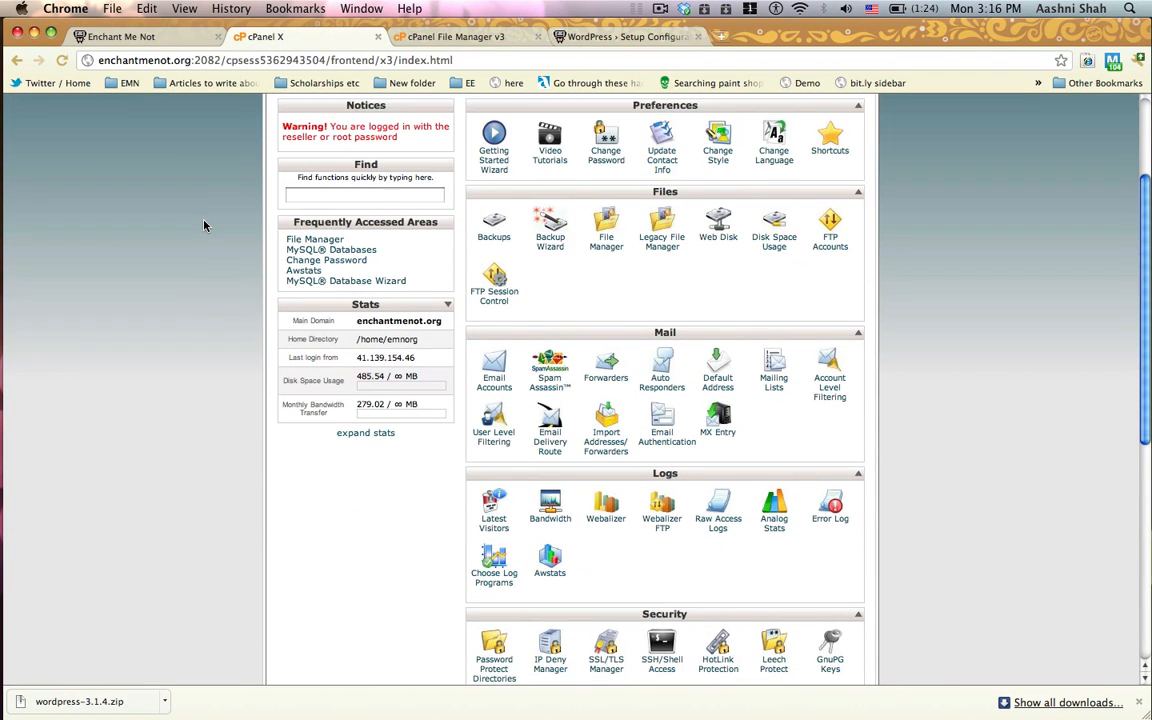
pyautogui.scroll(-8, 204, 225)
pyautogui.scroll(-4, 204, 225)
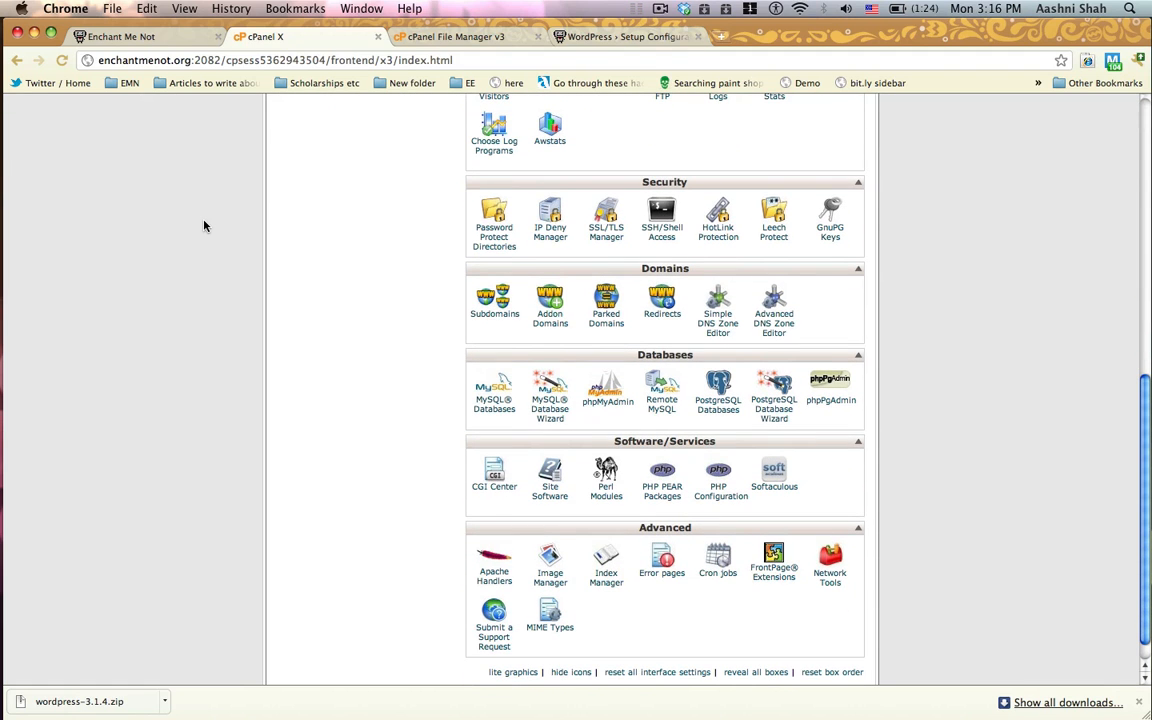
pyautogui.scroll(-1, 204, 225)
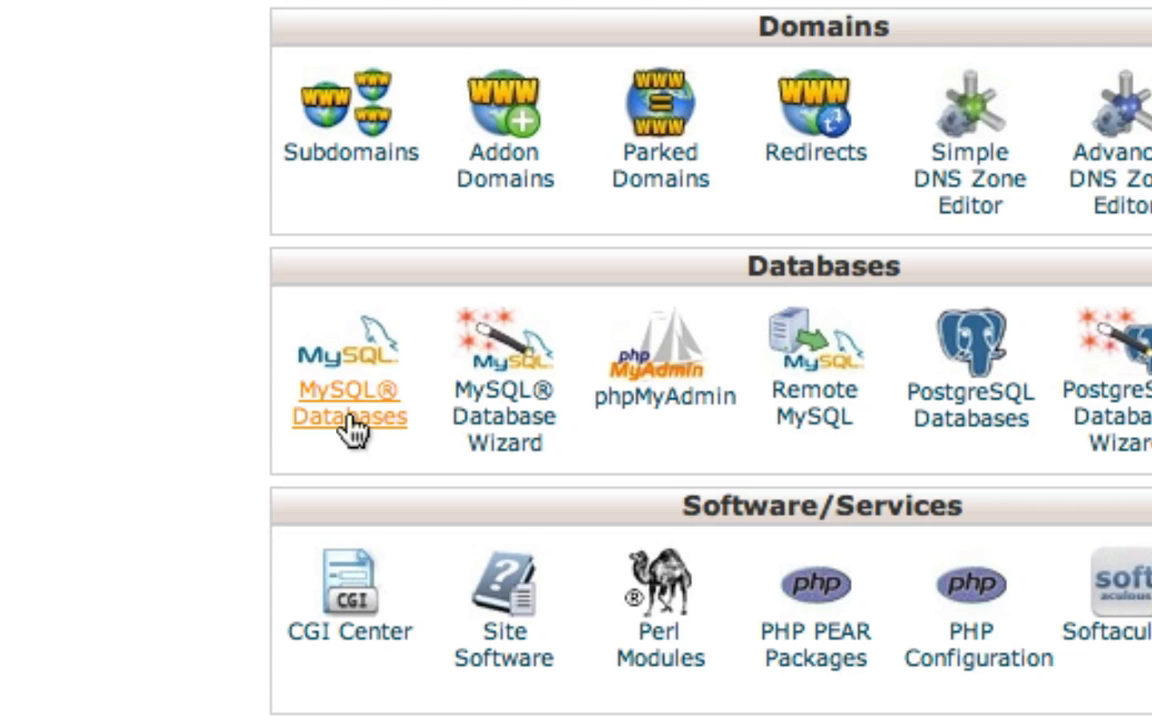
pyautogui.click(358, 425)
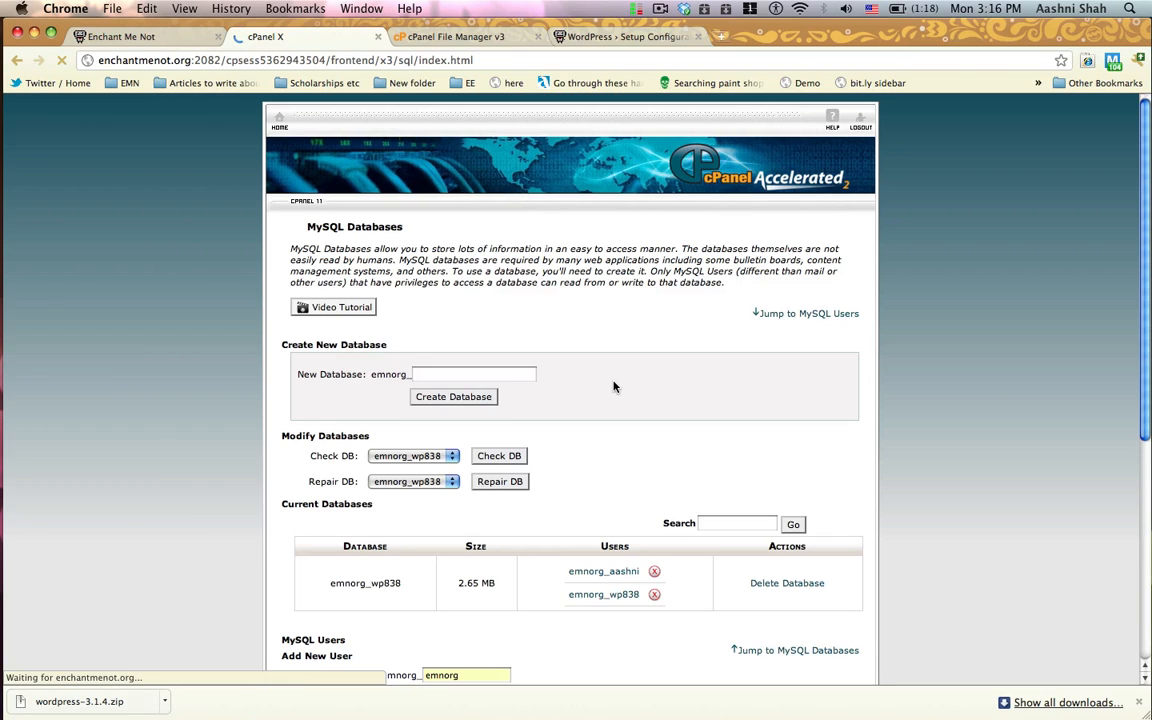
# Step: Create a new MySQL database named wpTesting after the emnorg_ prefix and return to the MySQL Databases page
pyautogui.scroll(-5, 612, 386)
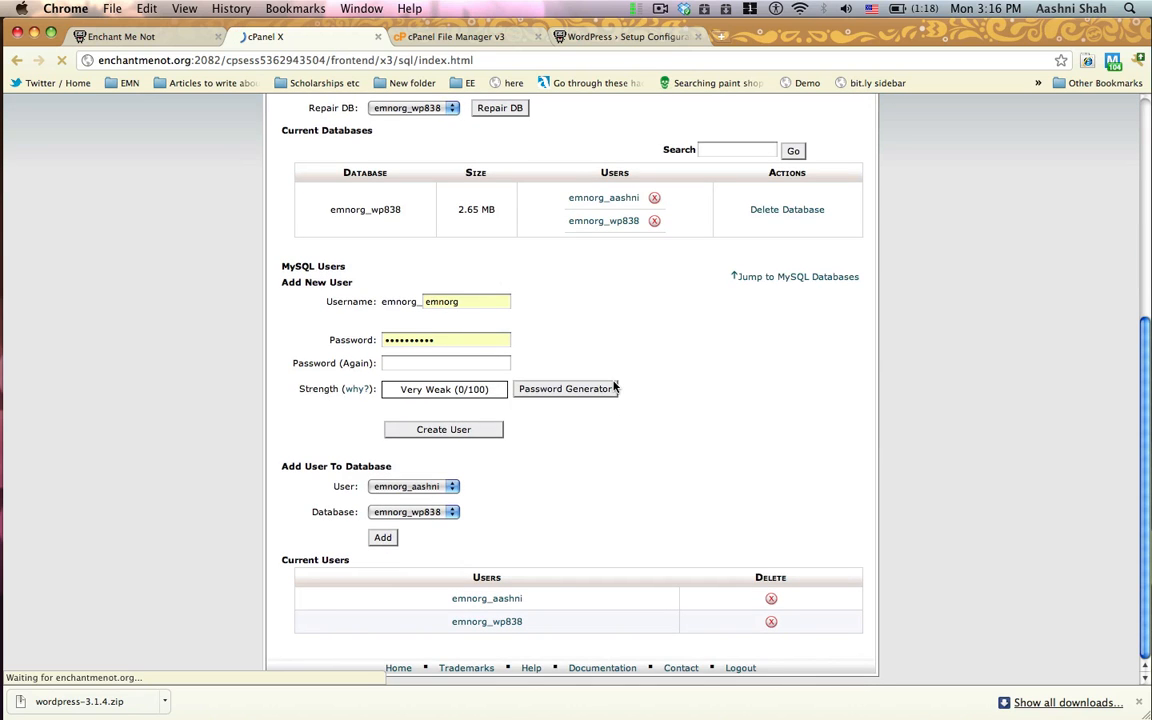
pyautogui.scroll(3, 778, 388)
pyautogui.scroll(2, 778, 388)
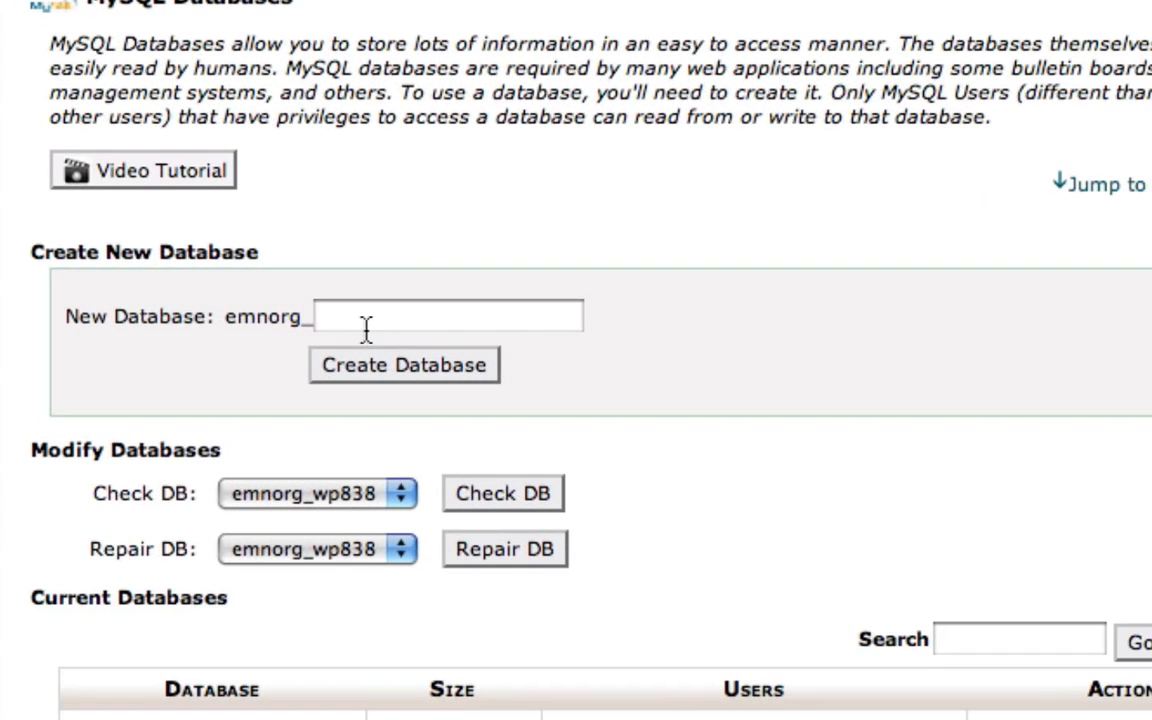
pyautogui.click(385, 321)
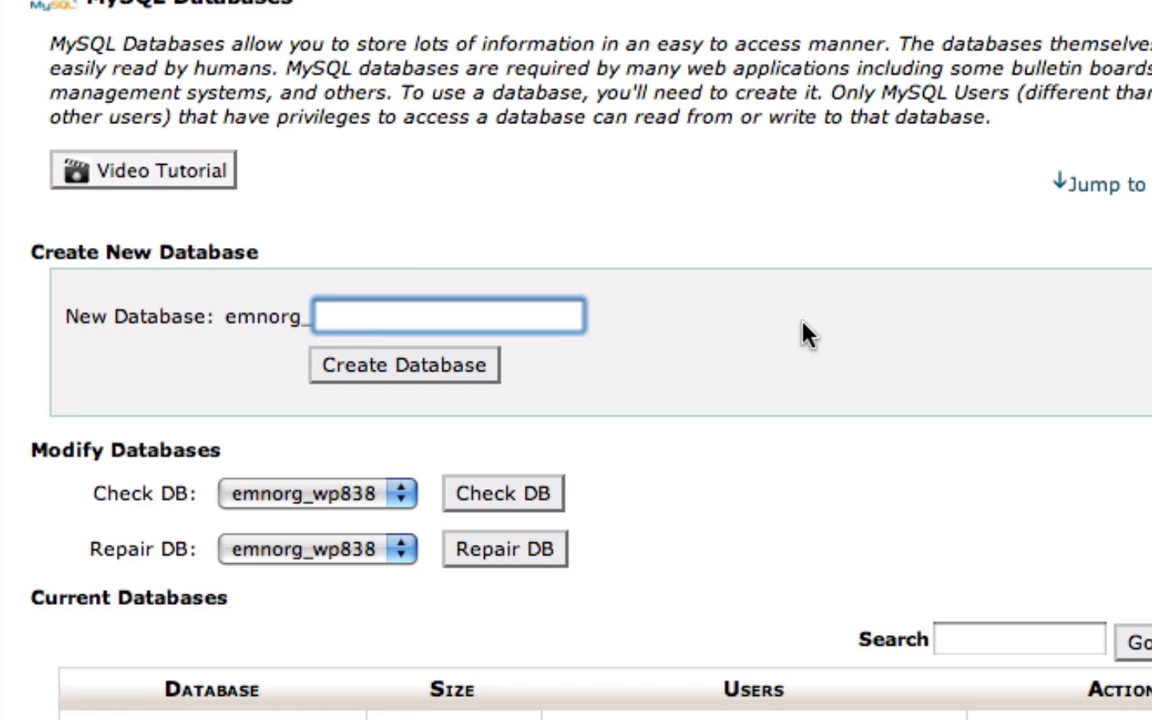
pyautogui.write('test')
pyautogui.press('BackSpace')
pyautogui.press('BackSpace')
pyautogui.press('BackSpace')
pyautogui.press('BackSpace')
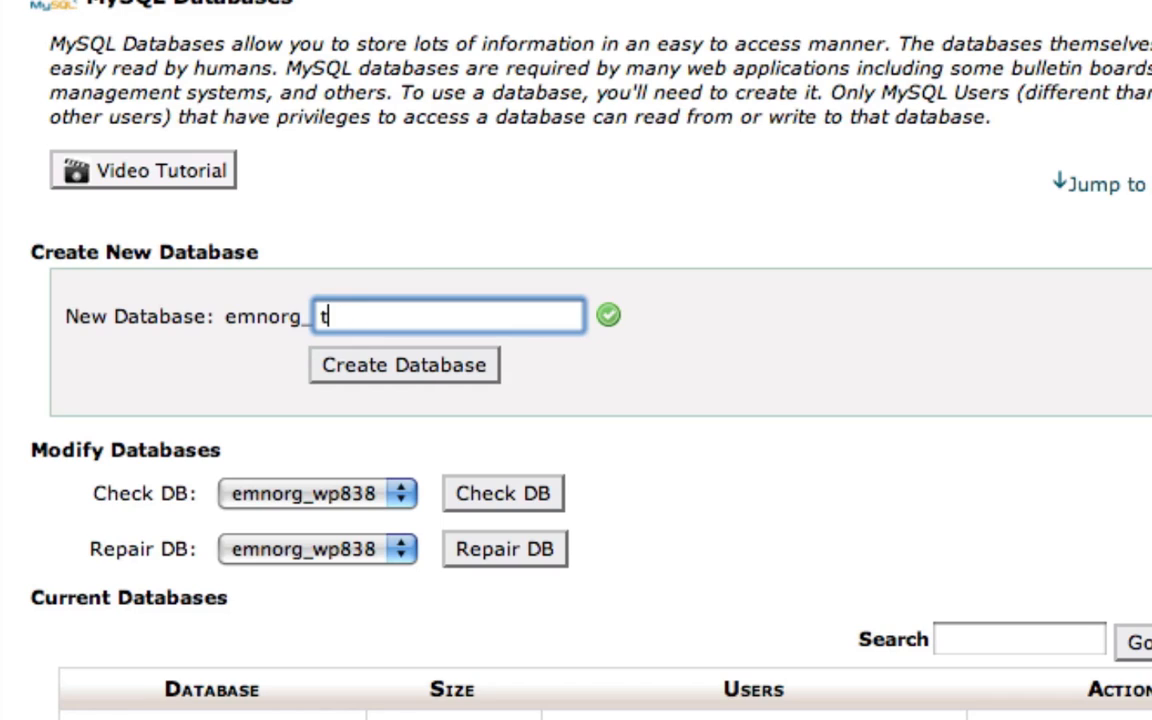
pyautogui.write('wpTesting')
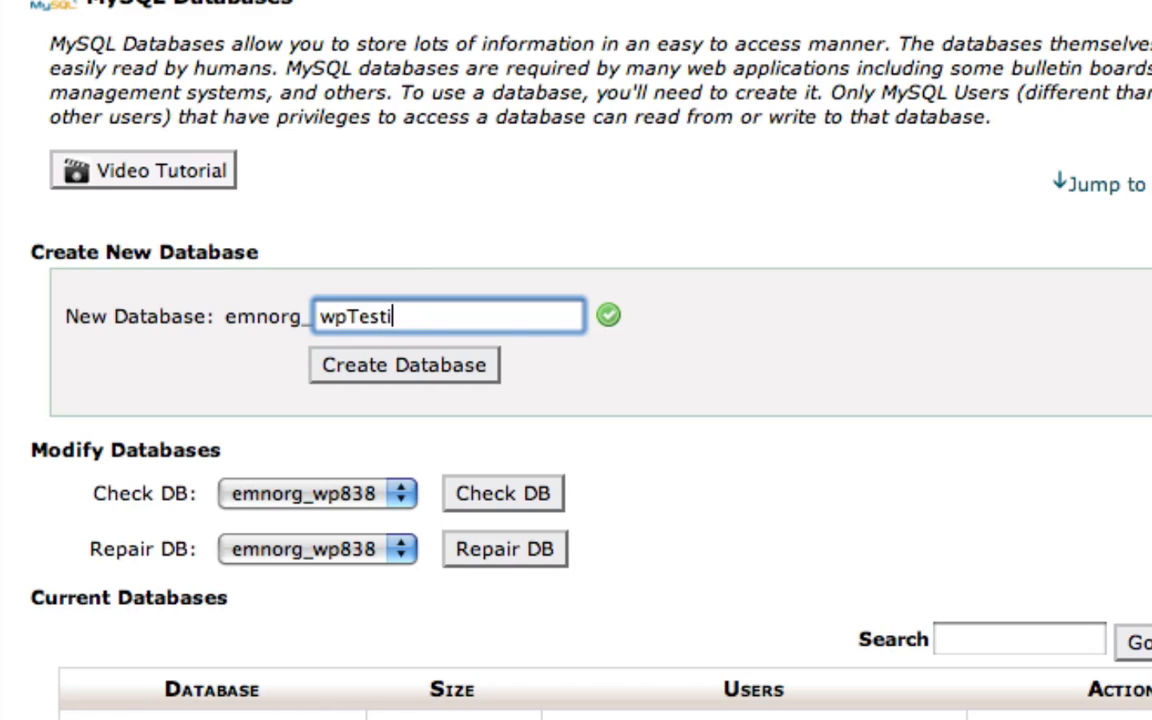
pyautogui.click(467, 360)
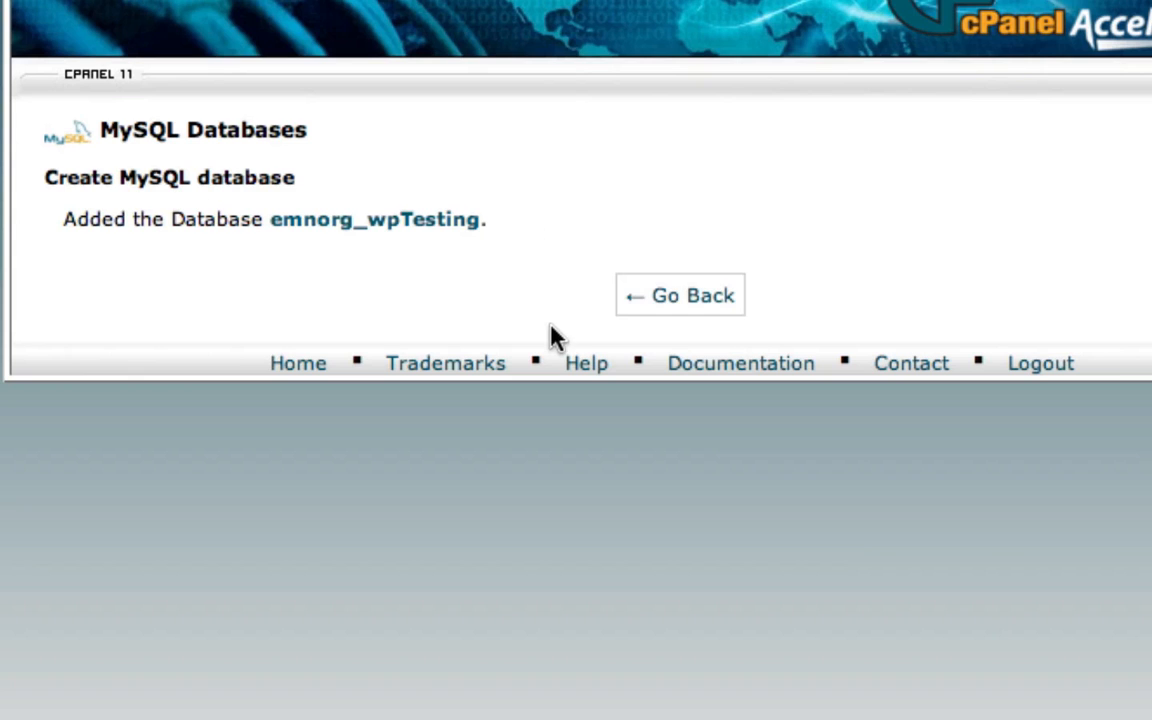
pyautogui.click(630, 299)
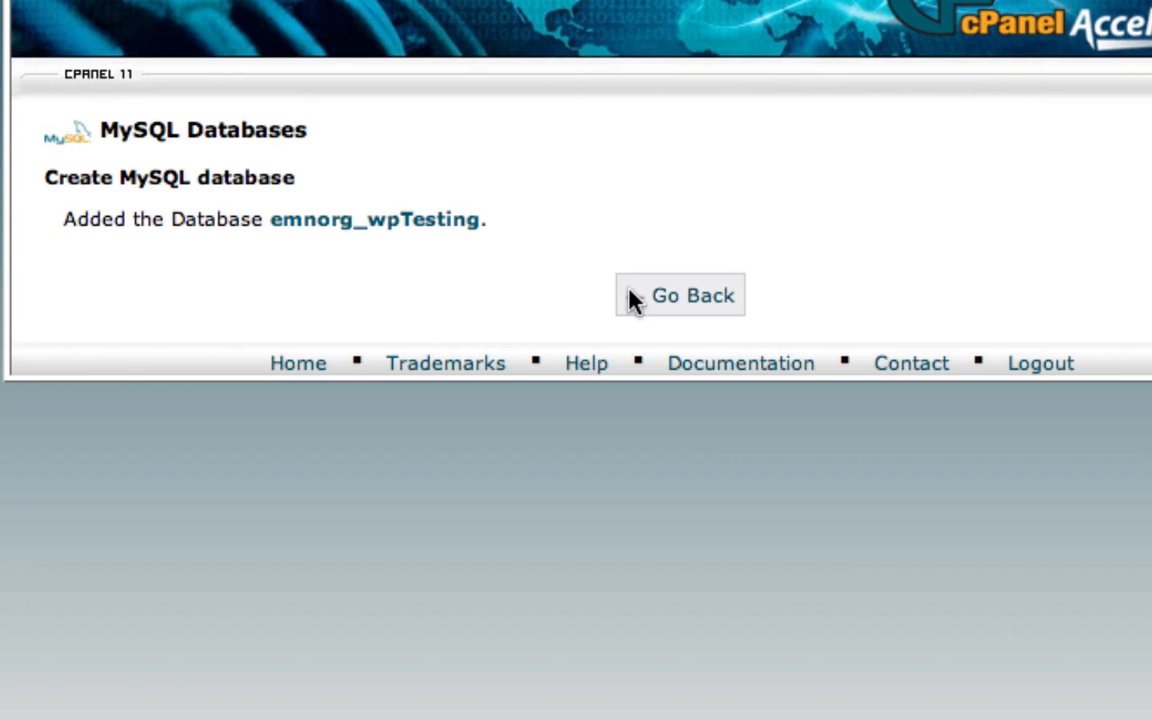
# Step: Set the username of the new MySQL user to wpTesting after the emnorg_ prefix
pyautogui.scroll(-3, 628, 305)
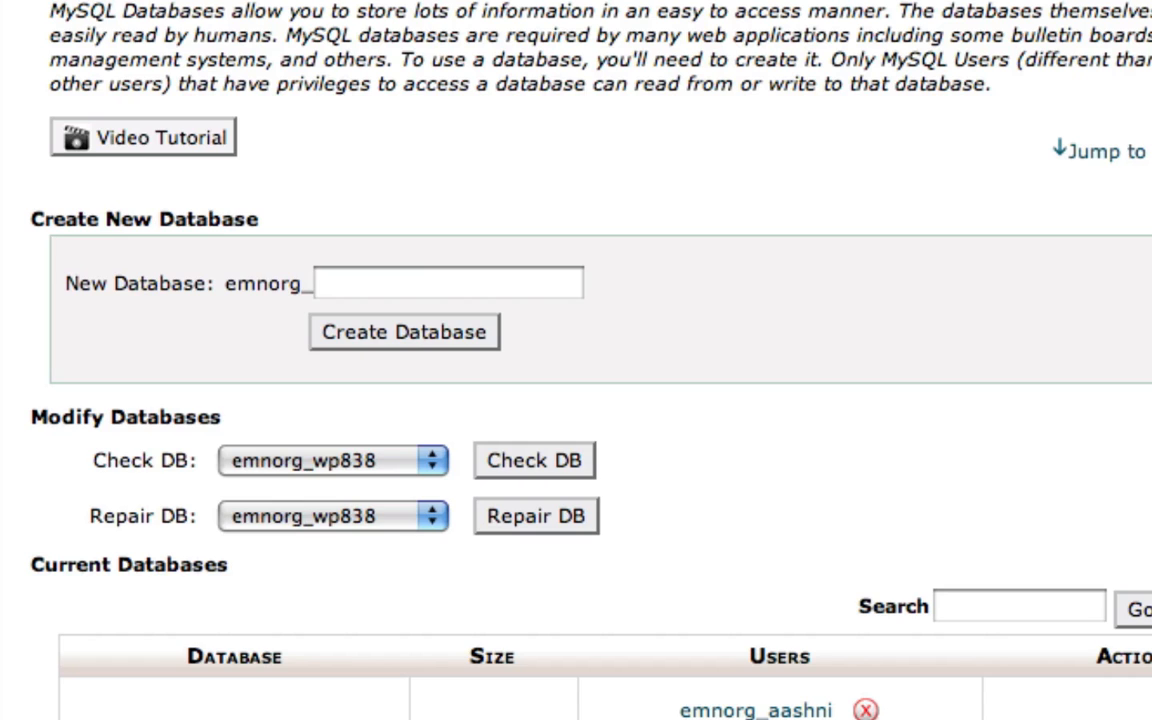
pyautogui.scroll(-4, 560, 674)
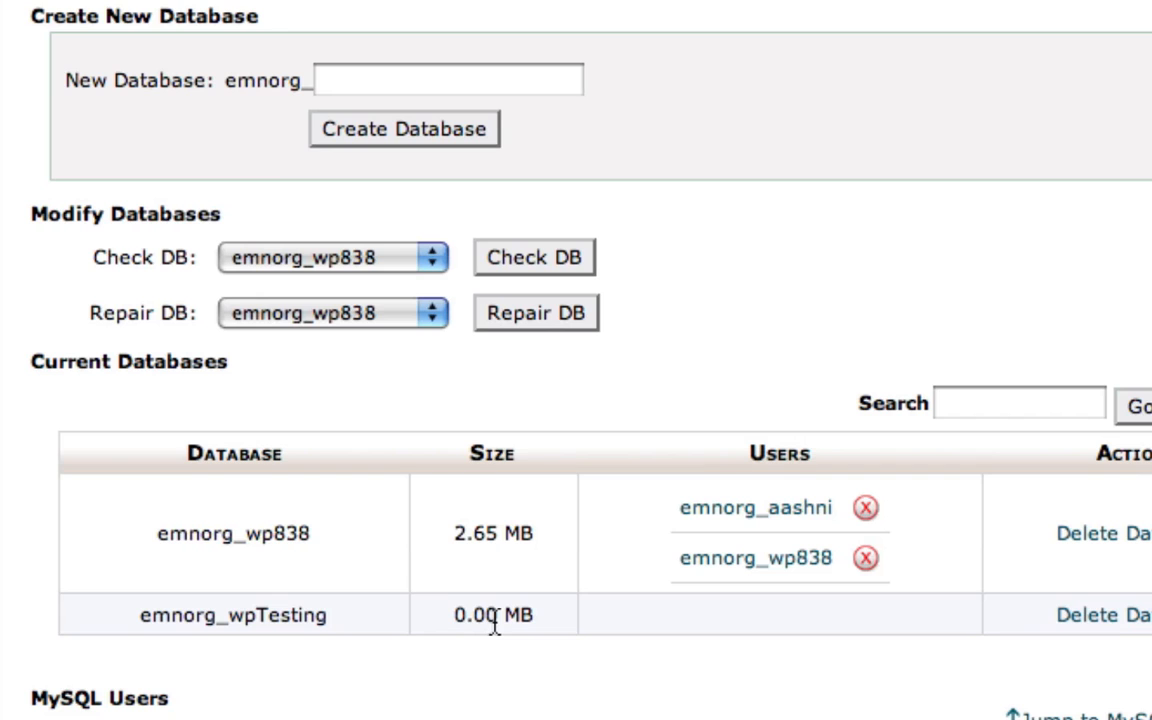
pyautogui.scroll(-10, 493, 625)
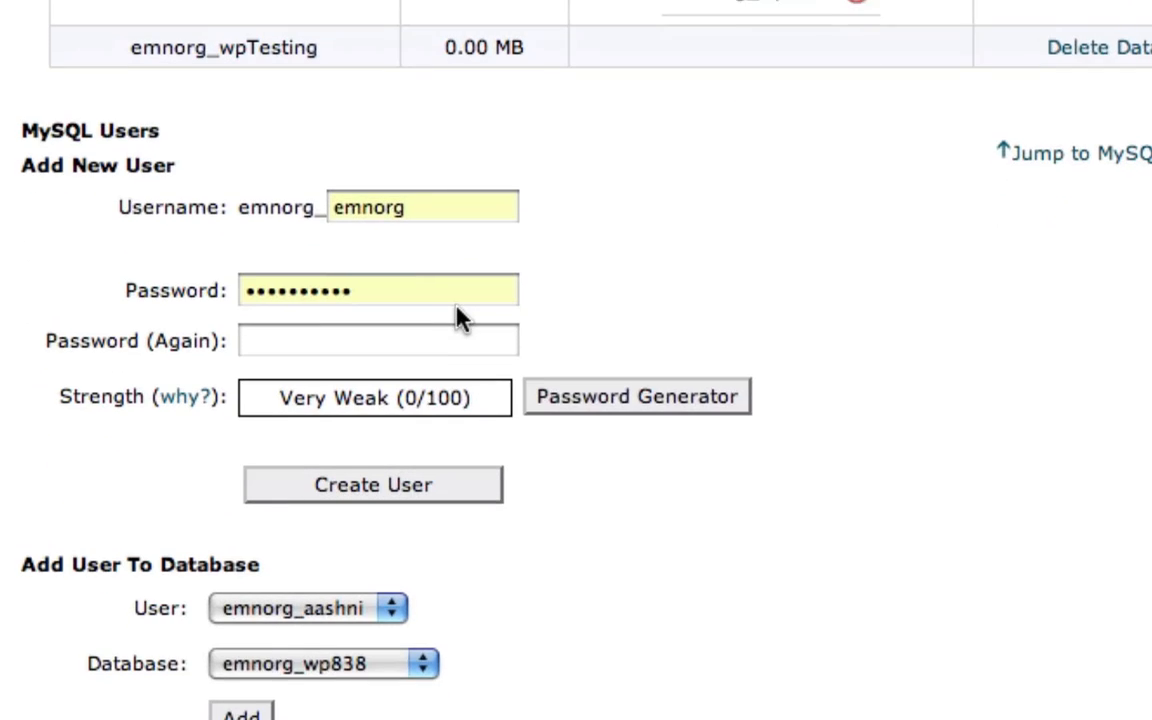
pyautogui.scroll(1, 458, 316)
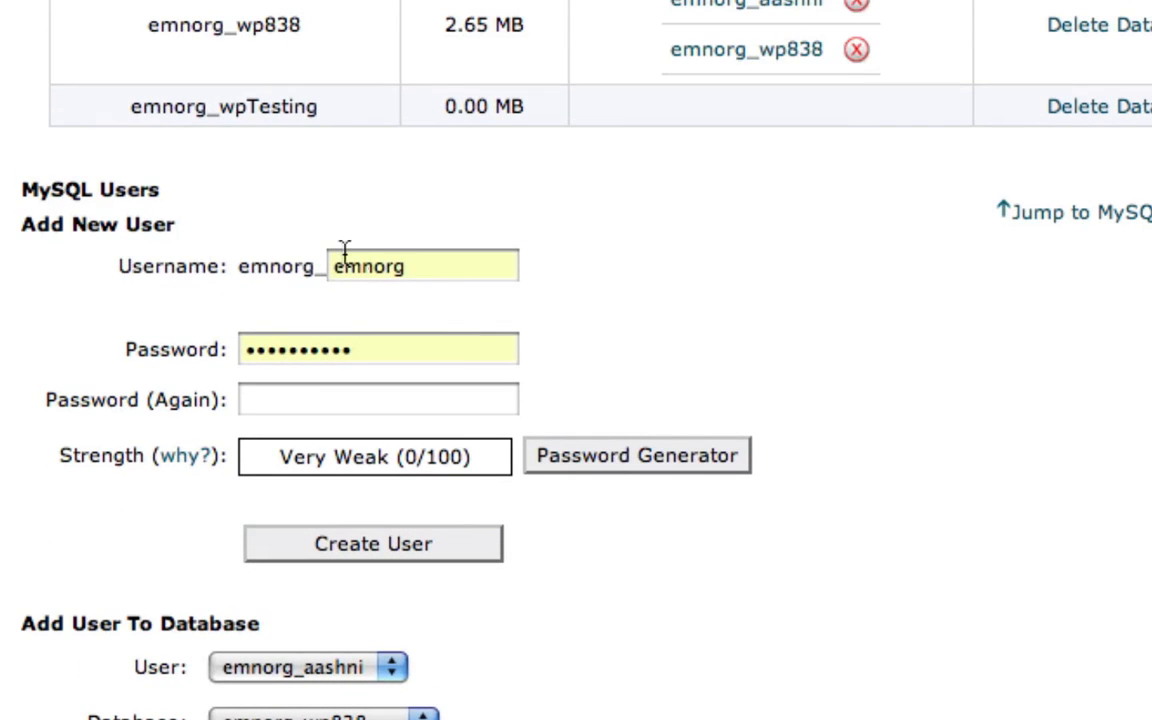
pyautogui.click(417, 260)
pyautogui.moveTo(417, 260); pyautogui.dragTo(270, 252)
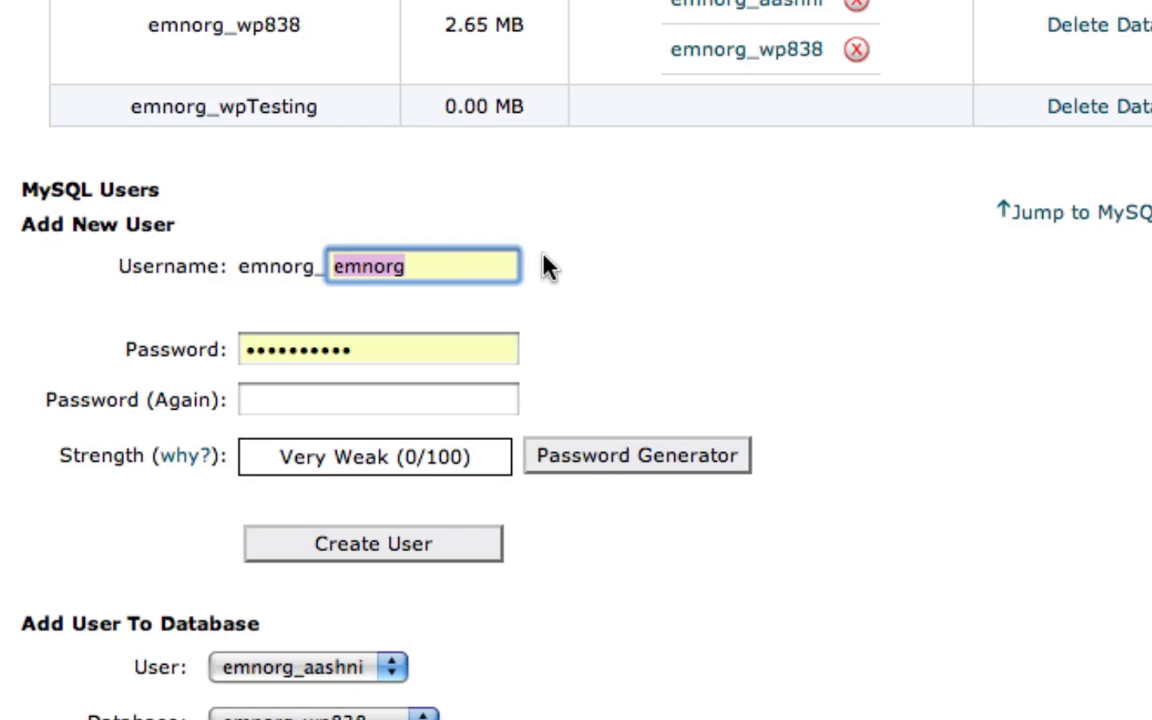
pyautogui.write('wpT')
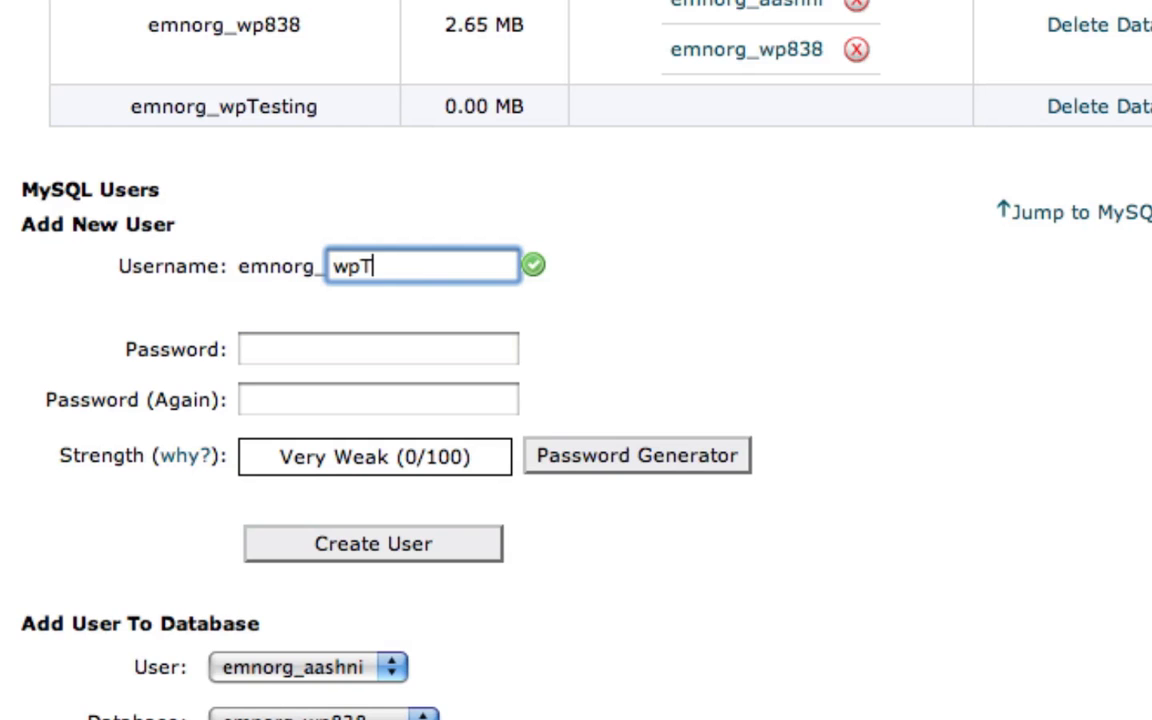
pyautogui.write('esting')
pyautogui.scroll(-3, 753, 257)
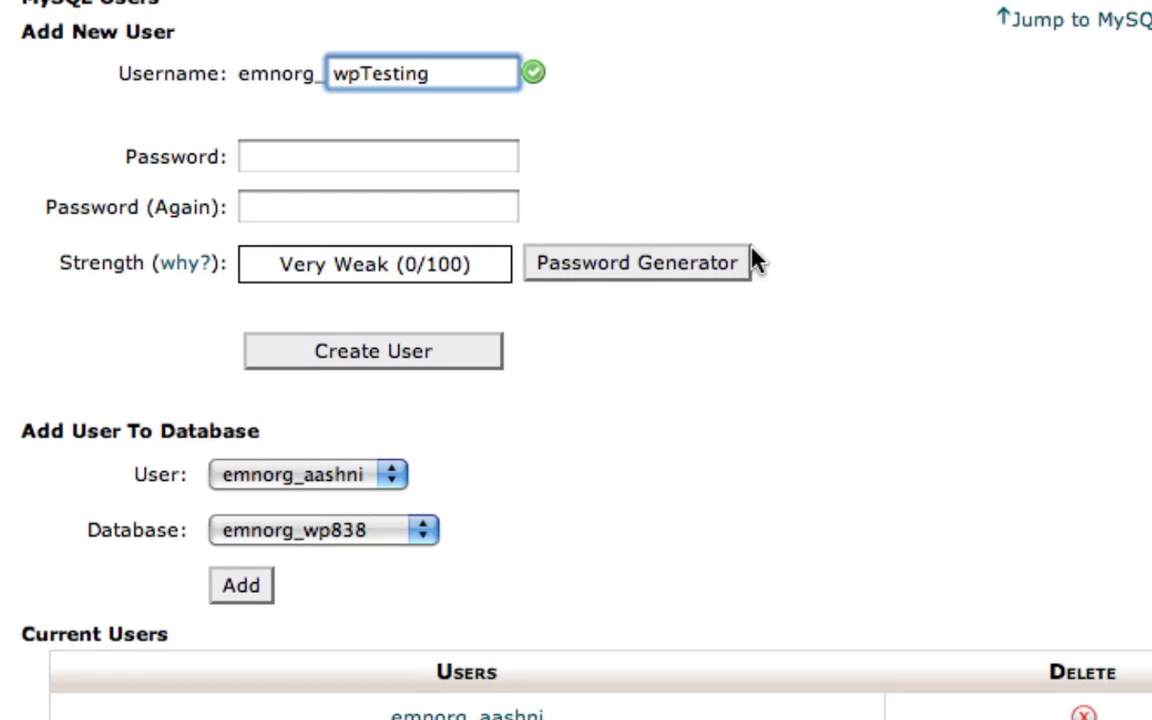
pyautogui.click(645, 263)
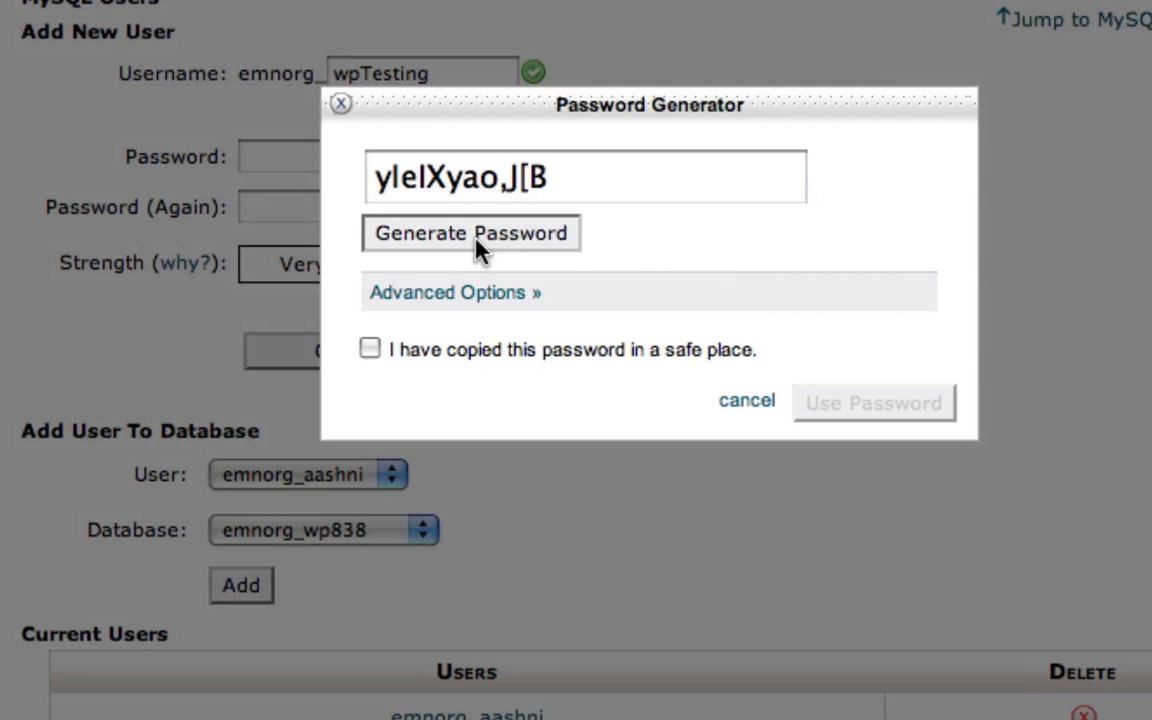
pyautogui.click(478, 246)
pyautogui.click(478, 246)
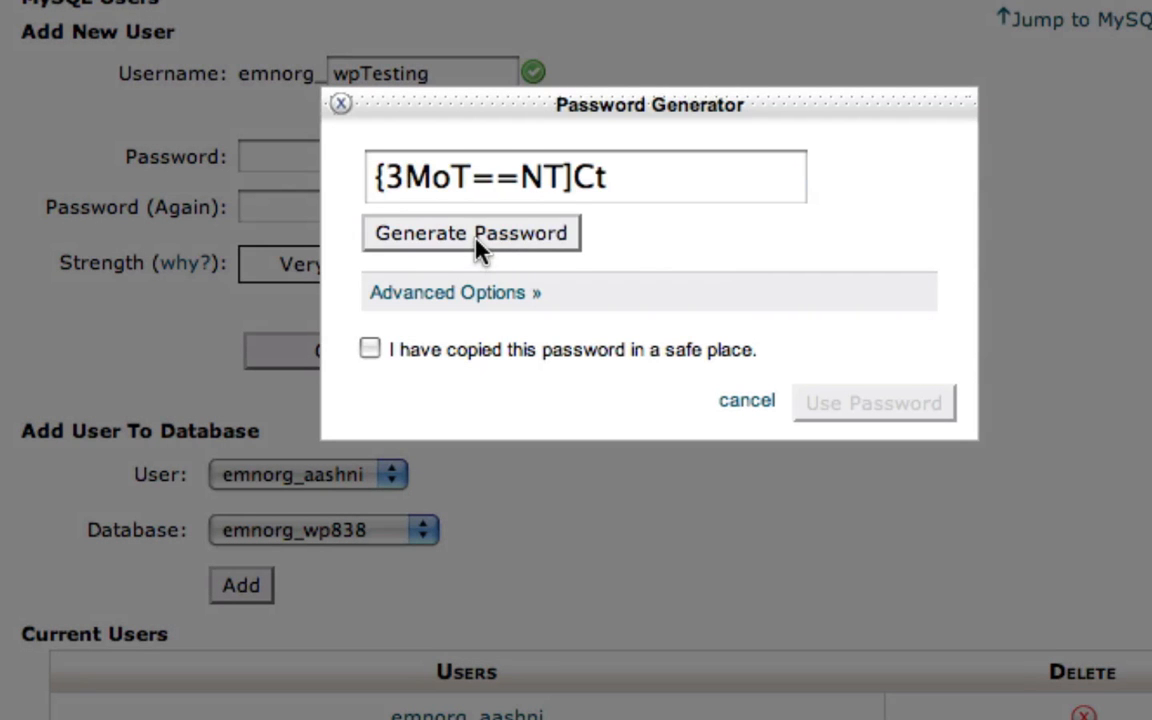
pyautogui.click(341, 103)
pyautogui.click(345, 152)
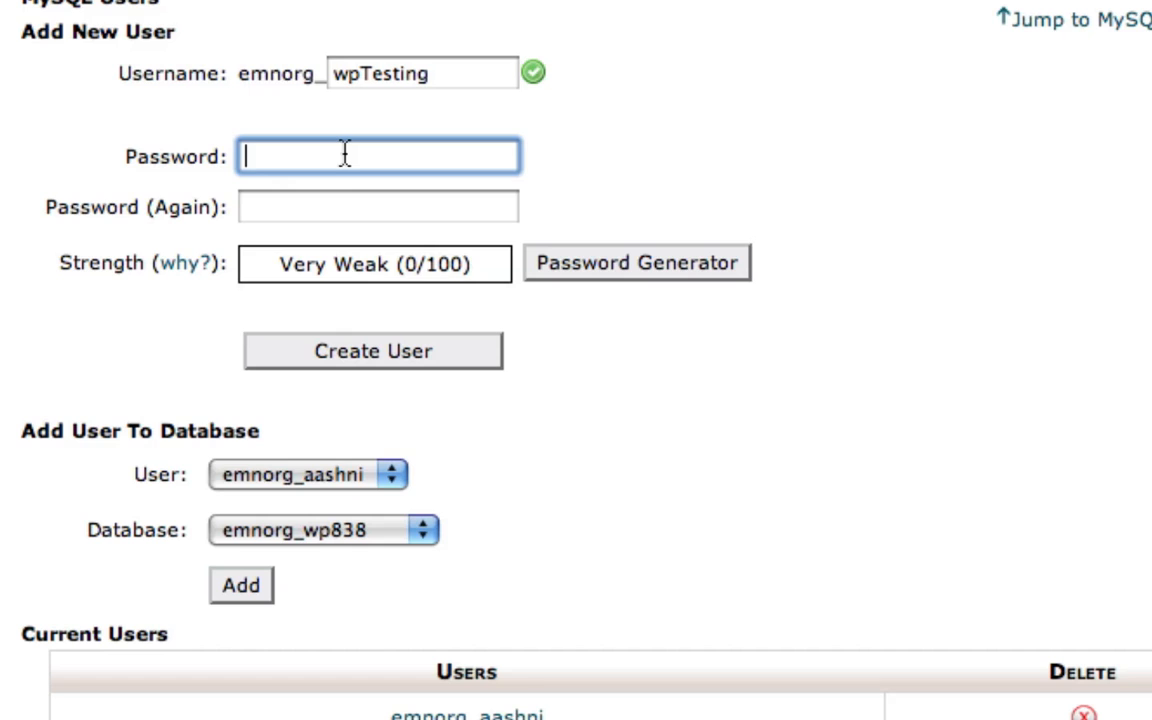
# Step: Generate and copy a random password, apply it to the new MySQL user, and create the user
pyautogui.click(637, 276)
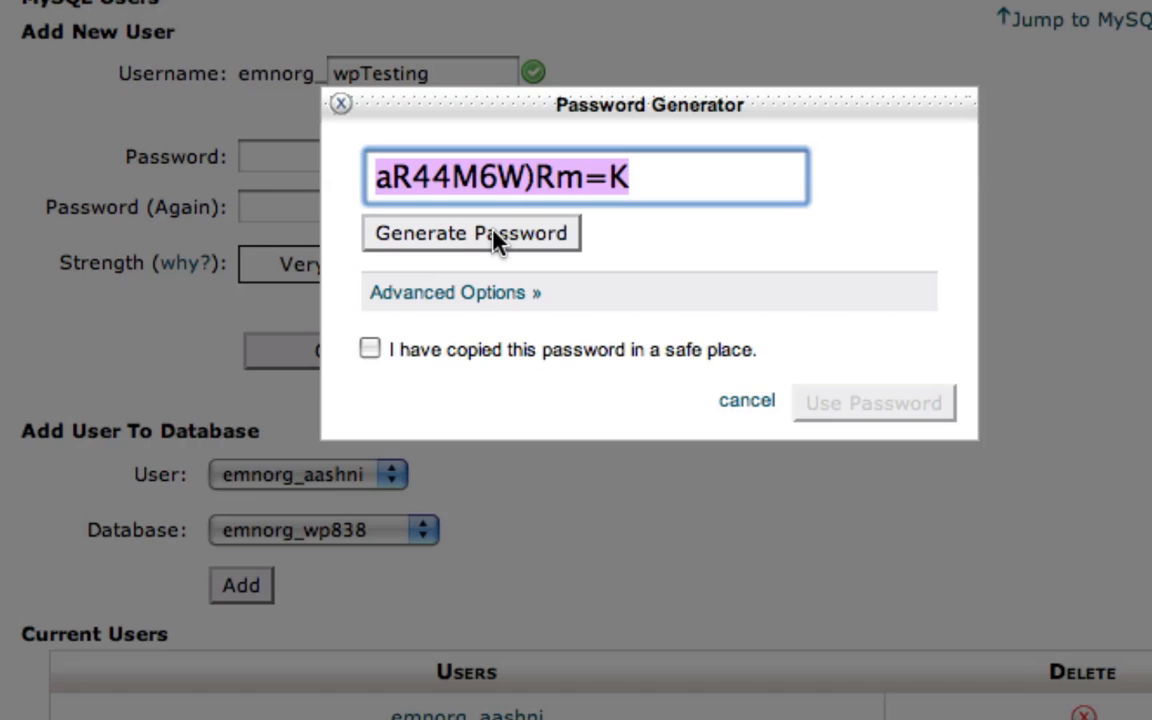
pyautogui.click(494, 232)
pyautogui.click(494, 232)
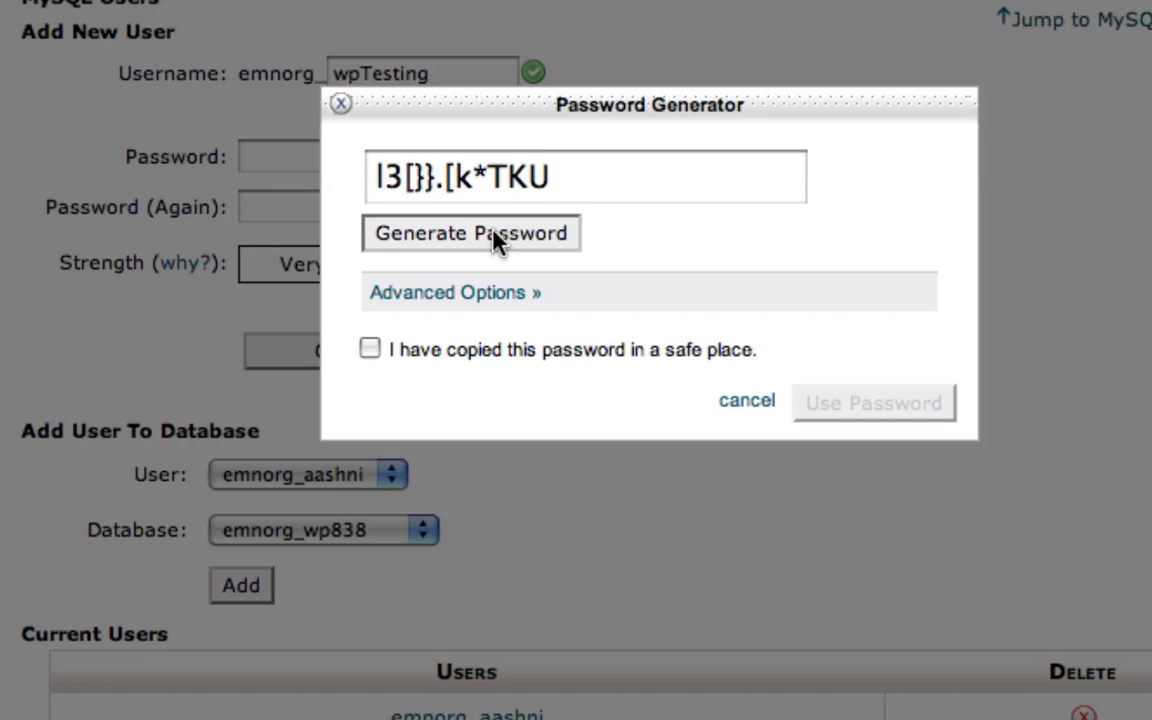
pyautogui.click(494, 232)
pyautogui.click(494, 232)
pyautogui.click(494, 233)
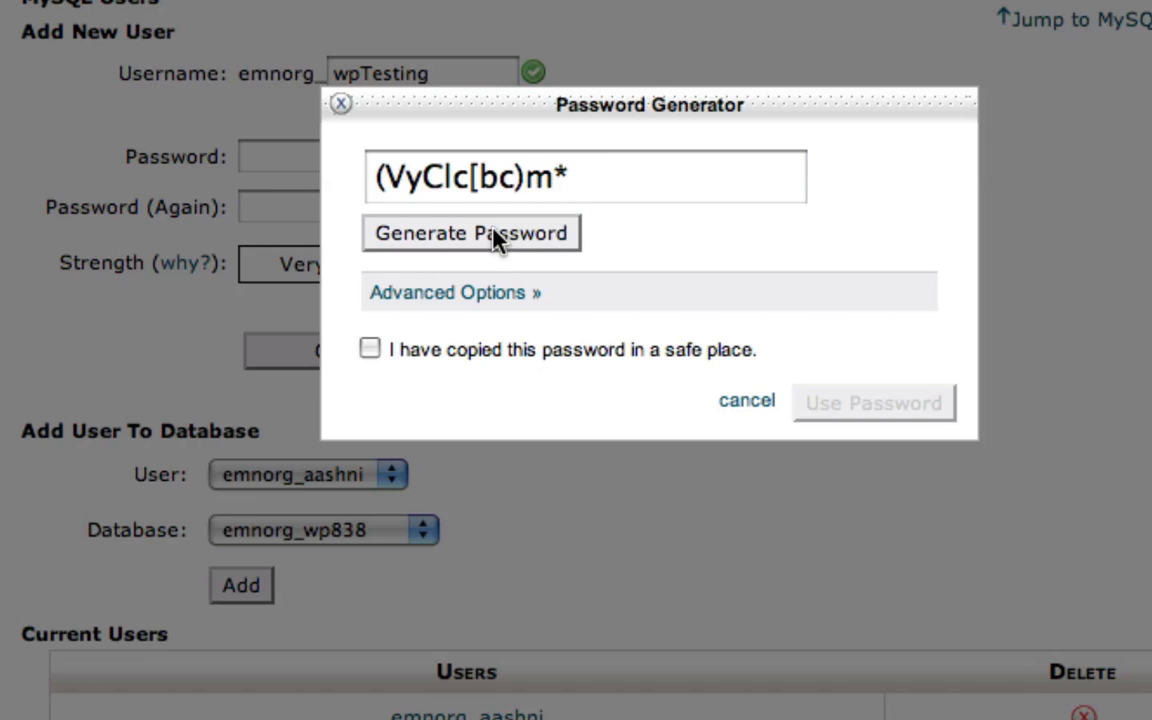
pyautogui.click(494, 233)
pyautogui.tripleClick(486, 190)
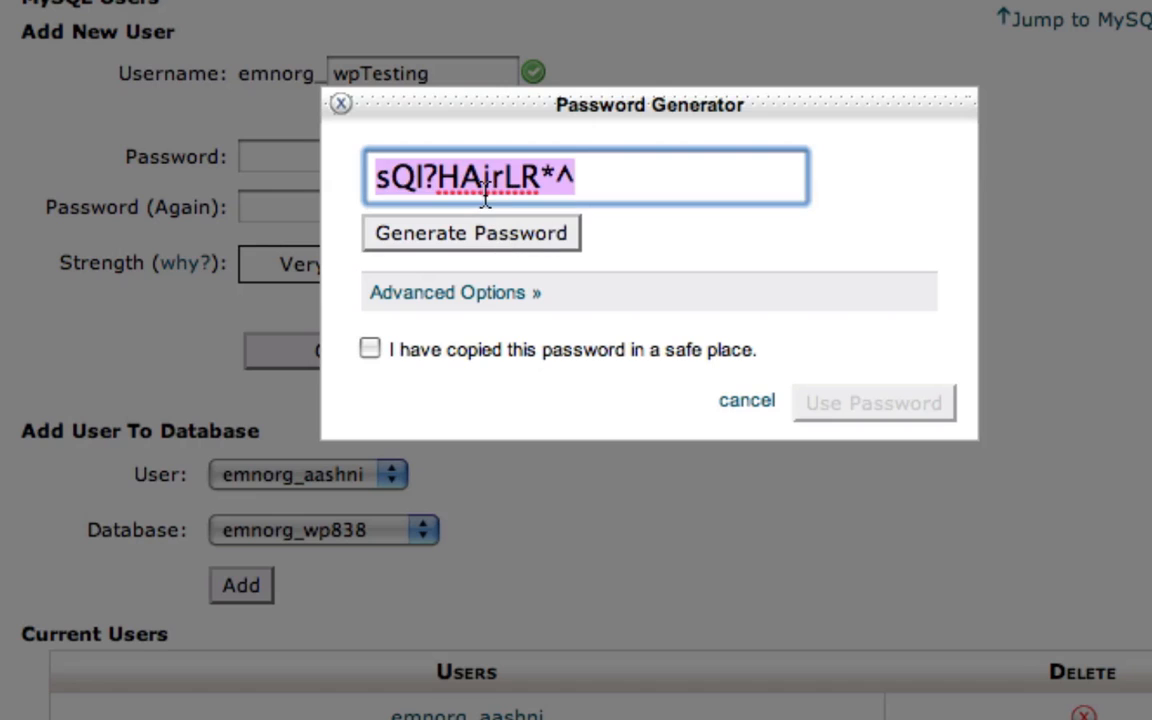
pyautogui.click(434, 362)
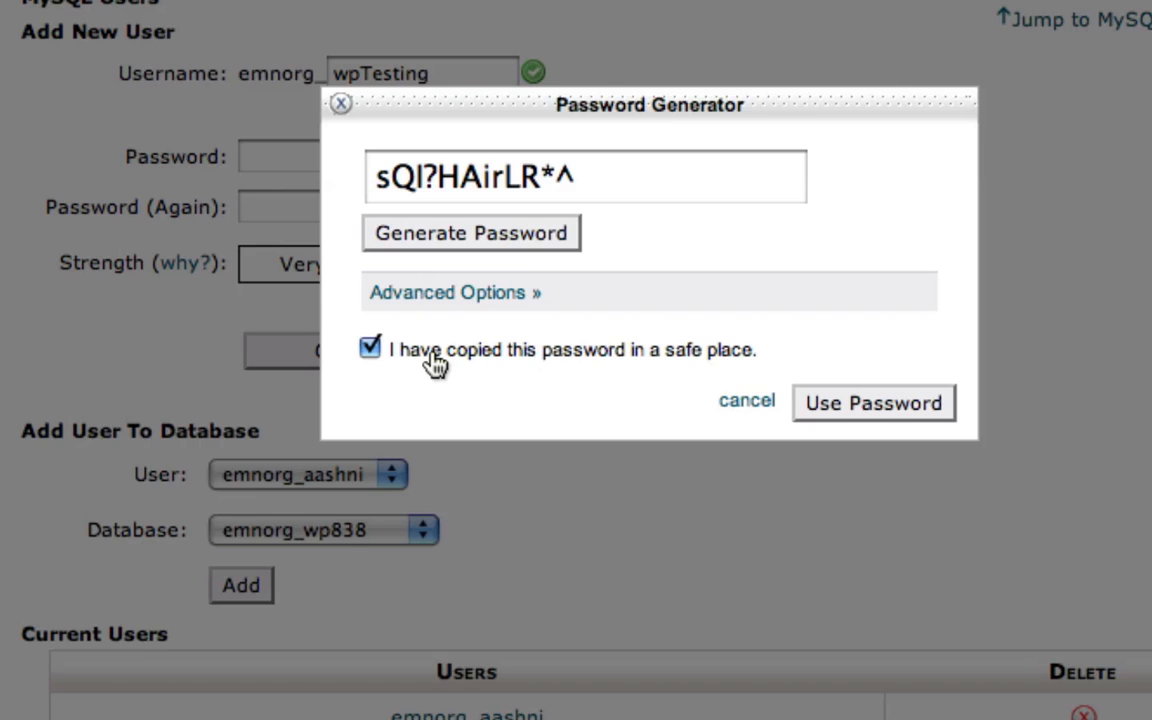
pyautogui.click(846, 412)
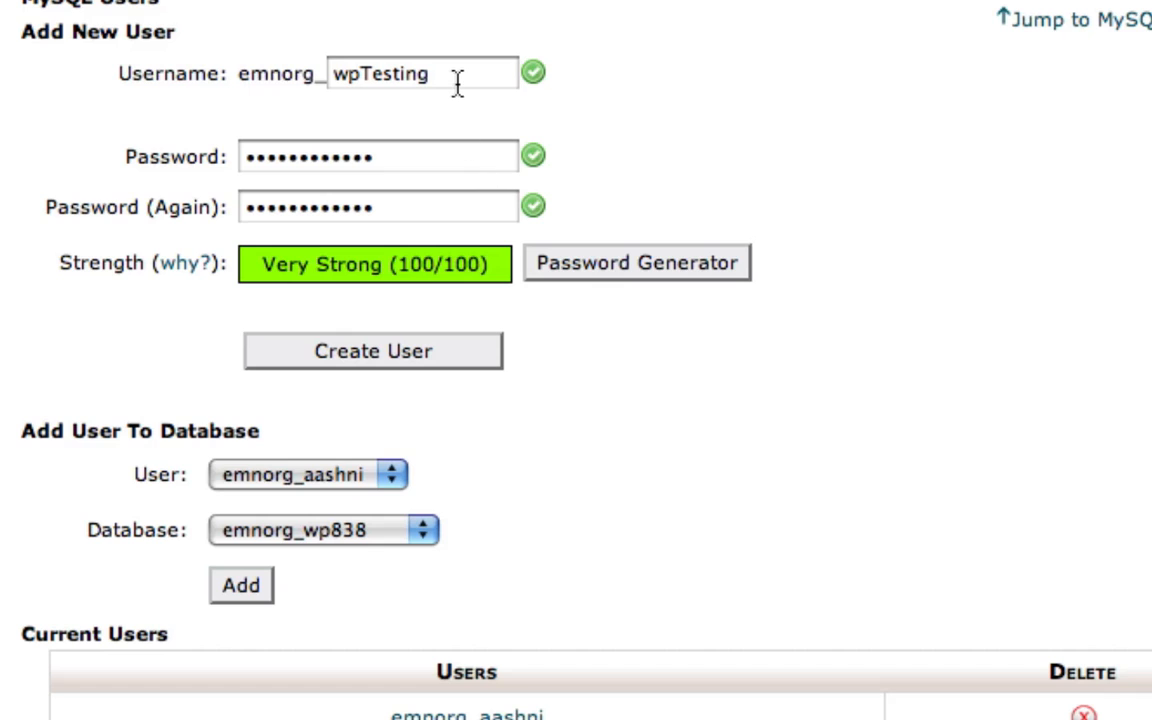
pyautogui.click(382, 352)
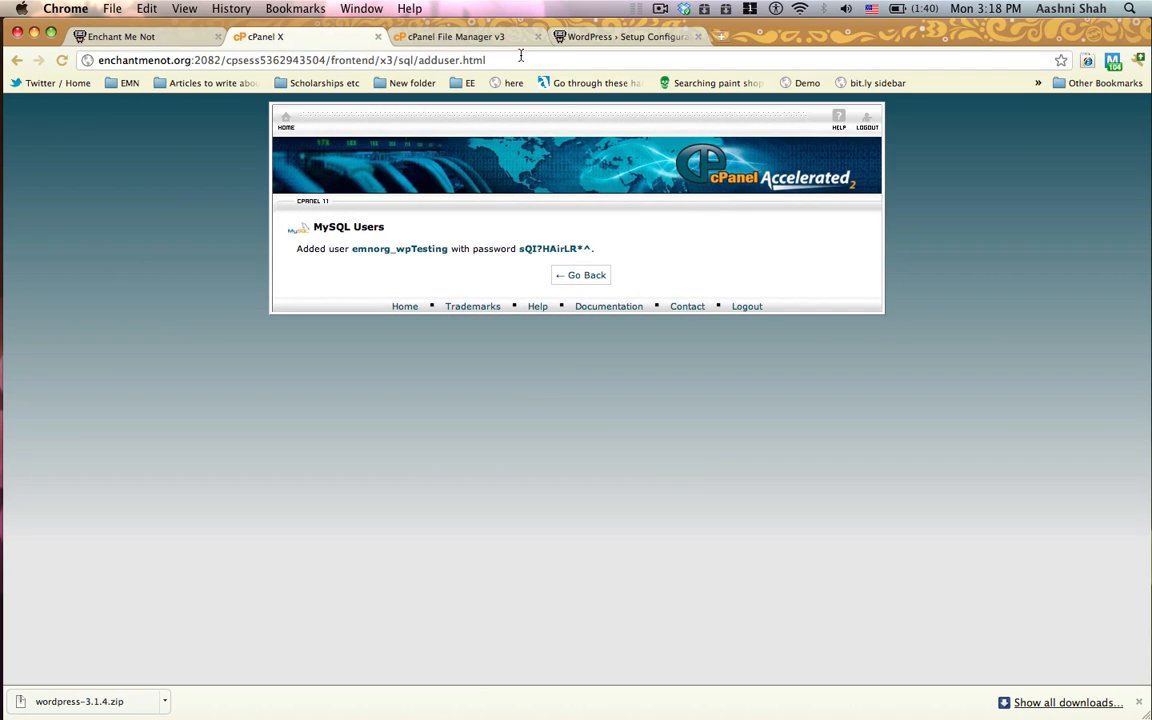
# Step: Switch to the WordPress setup form and paste the copied database password into the Password field
pyautogui.click(606, 38)
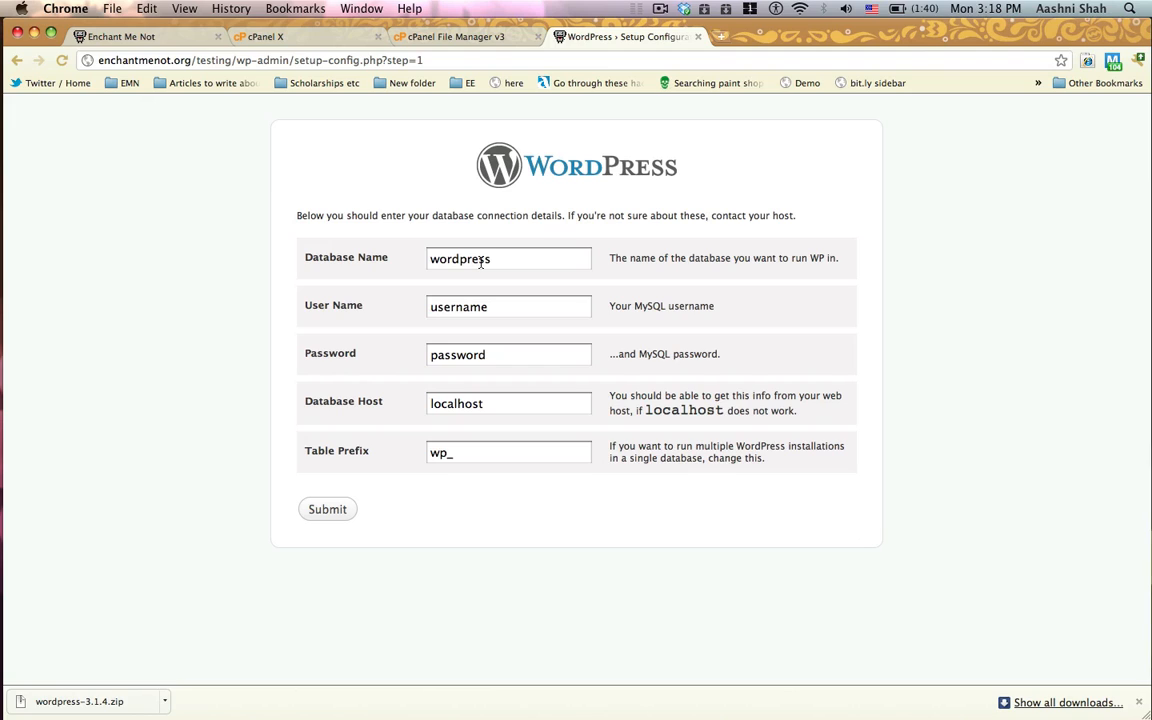
pyautogui.doubleClick(460, 355)
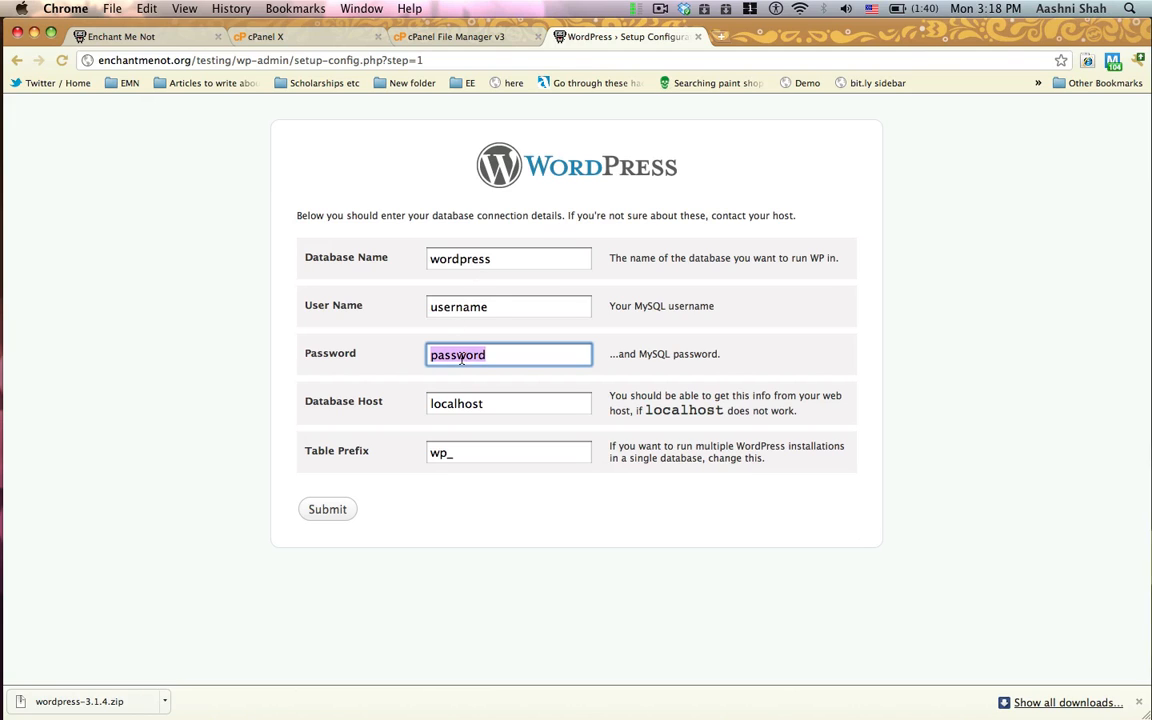
pyautogui.press('super+v')
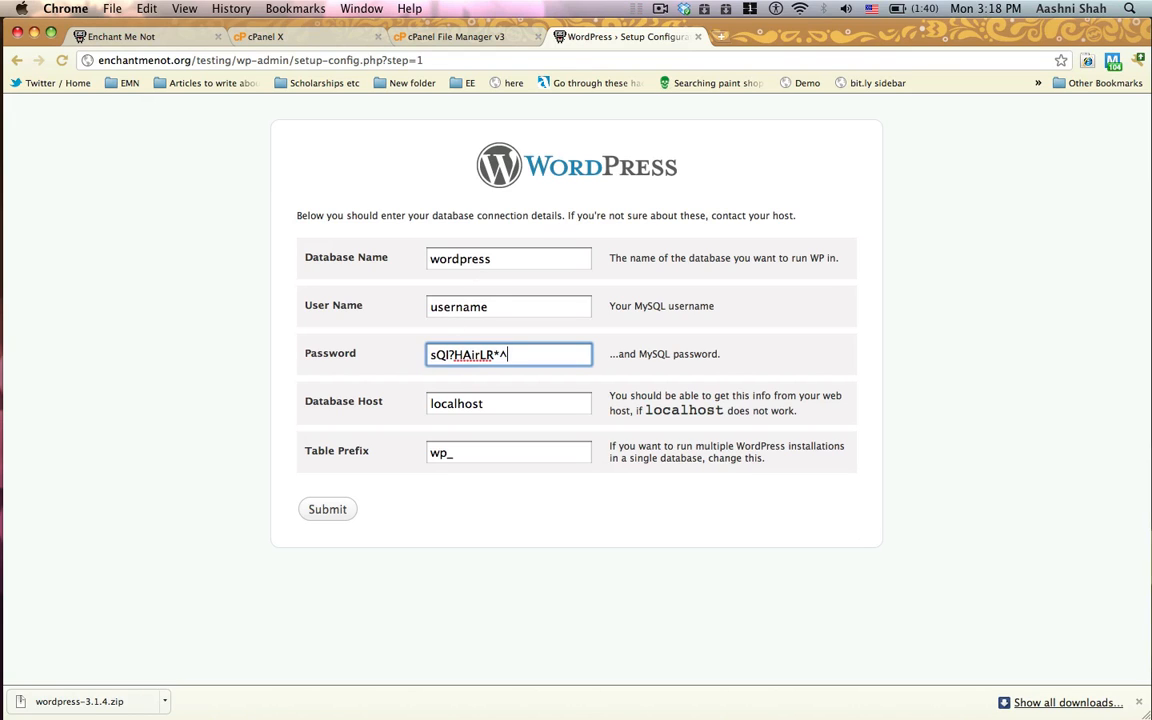
# Step: Copy emnorg_wpTesting from the cPanel user page and paste it as both User Name and Database Name in the WordPress form
pyautogui.click(343, 37)
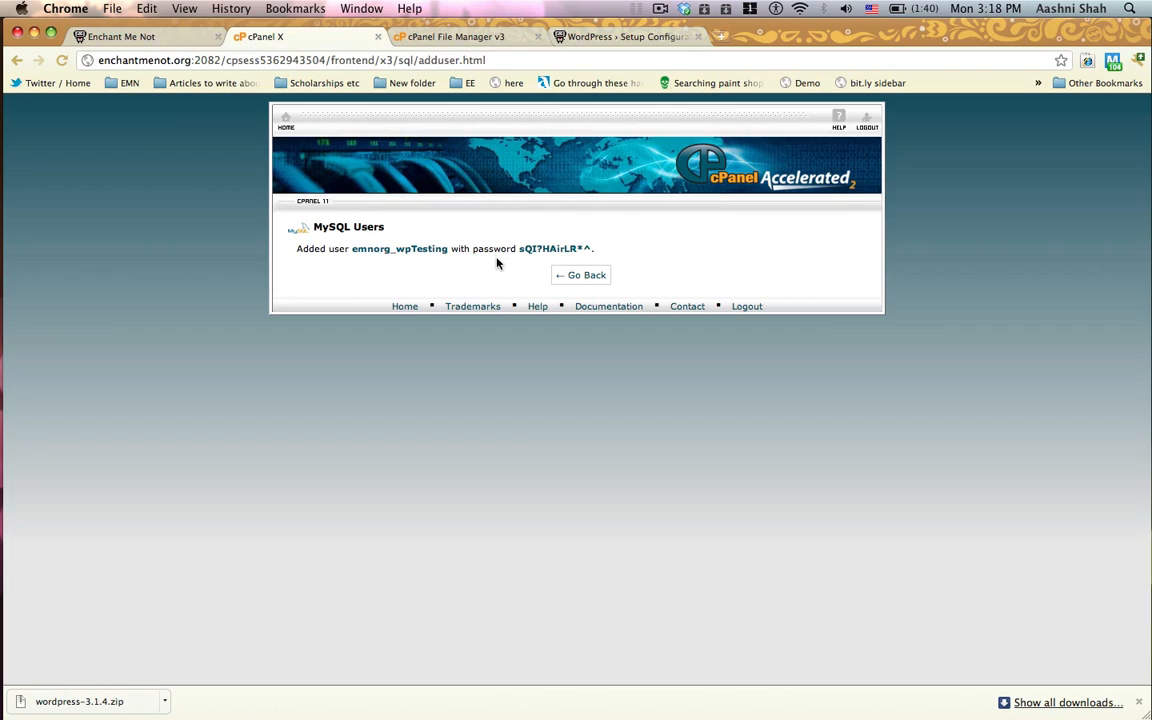
pyautogui.moveTo(448, 250); pyautogui.dragTo(351, 250)
pyautogui.click(622, 36)
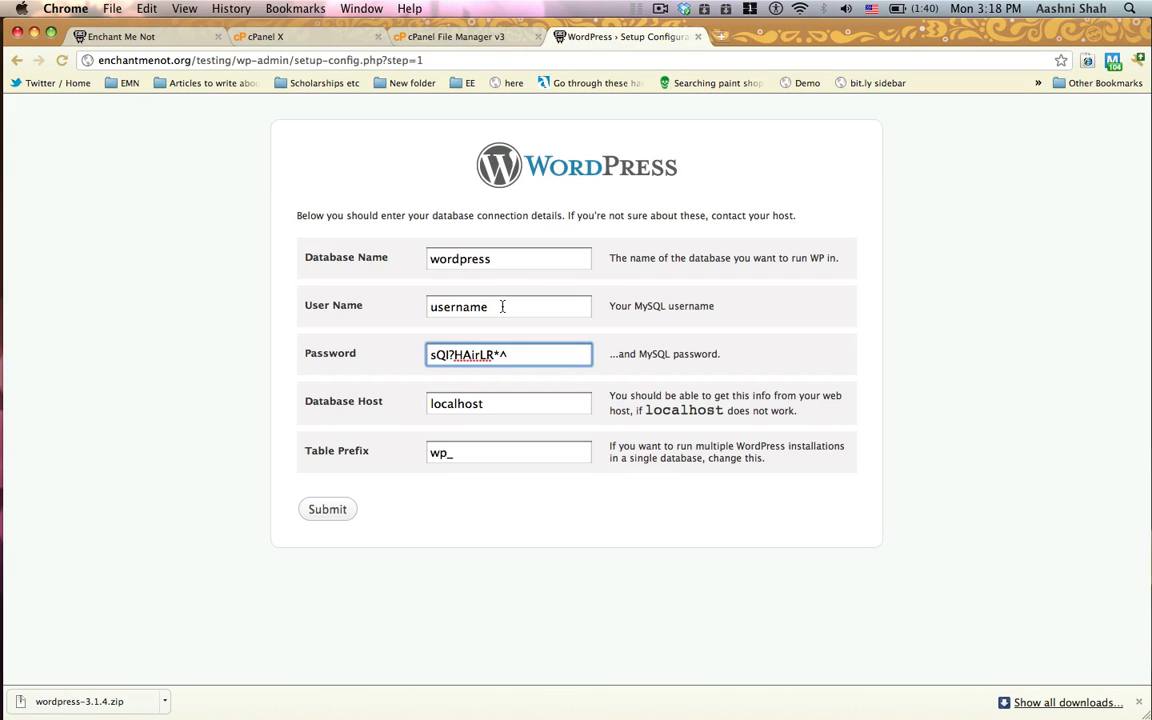
pyautogui.moveTo(501, 306); pyautogui.dragTo(382, 305)
pyautogui.write('emnorg_wpTesting')
pyautogui.moveTo(535, 258); pyautogui.dragTo(419, 258)
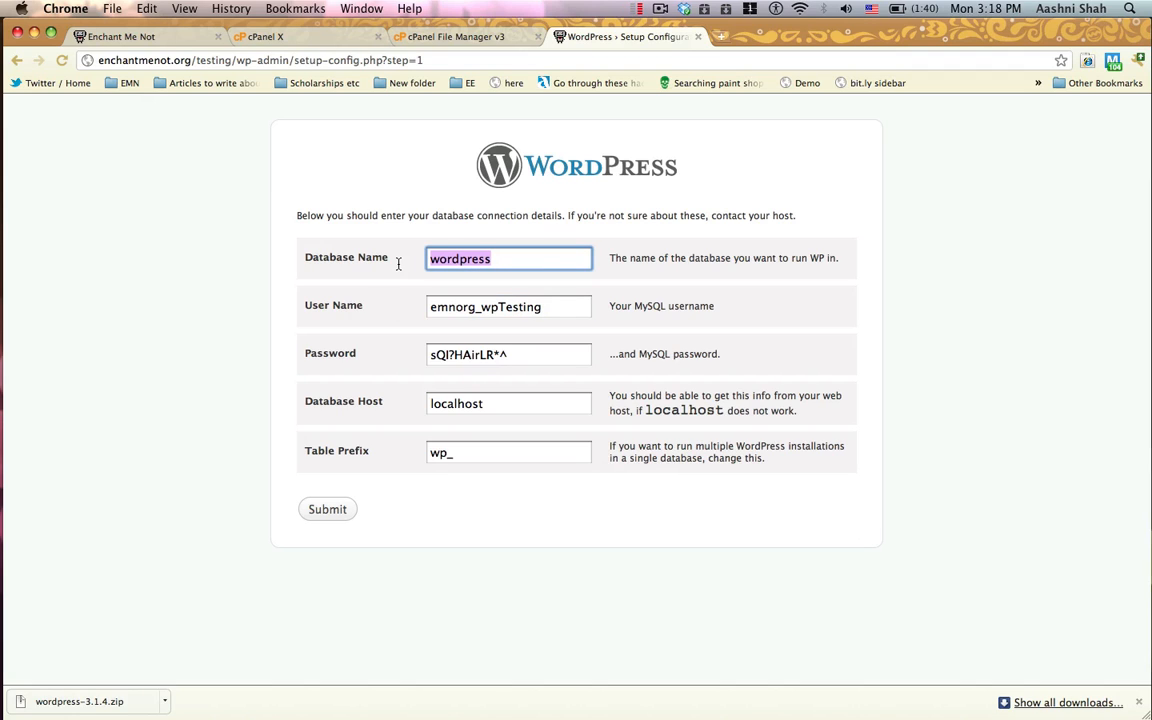
pyautogui.write('emnorg_wpTesting')
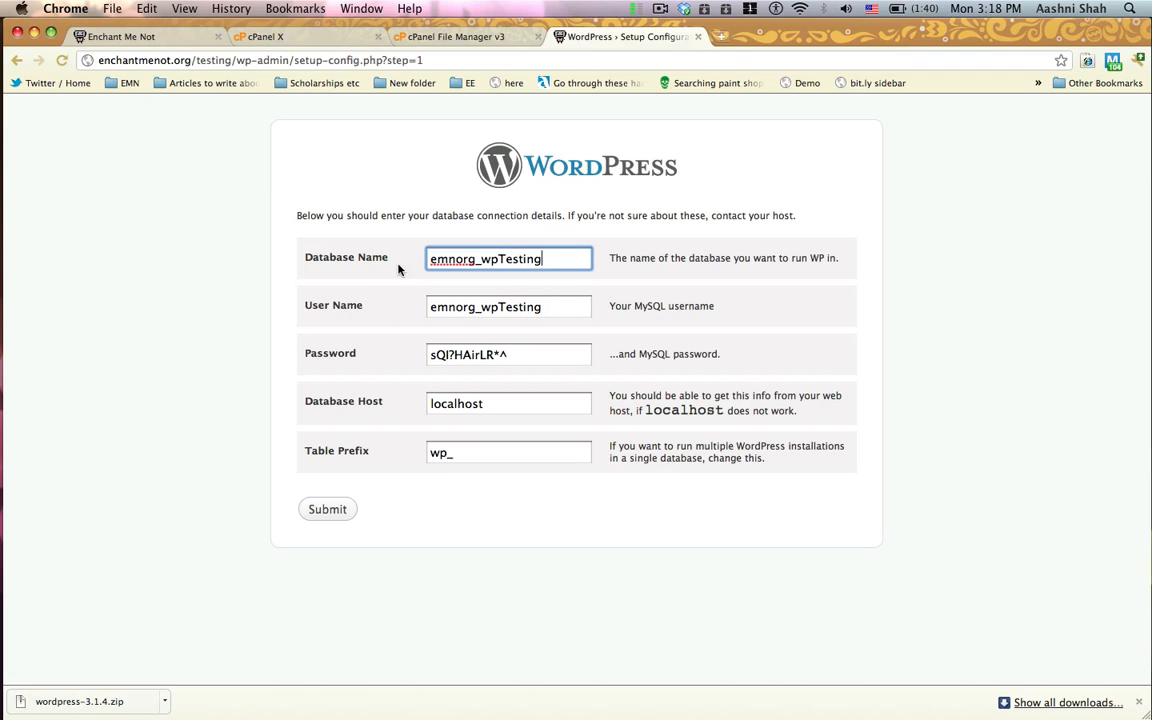
# Step: Return to cPanel's MySQL Databases page and add user emnorg_wpTesting to the database emnorg_wpTesting
pyautogui.click(348, 37)
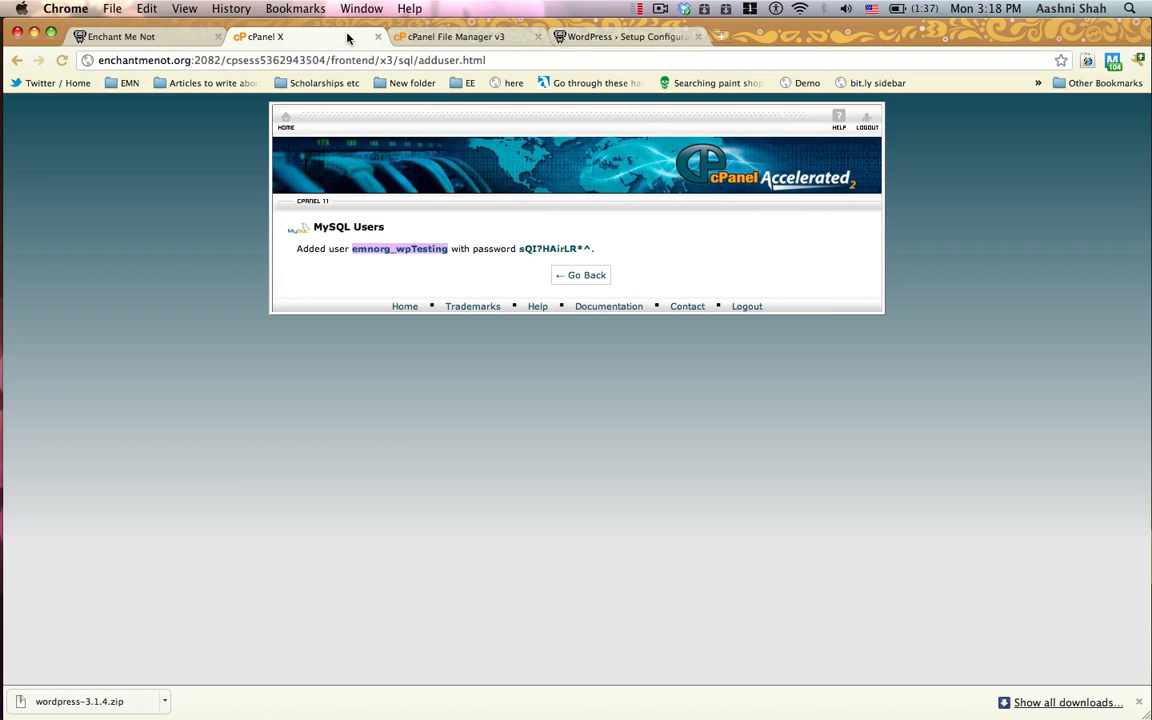
pyautogui.click(588, 279)
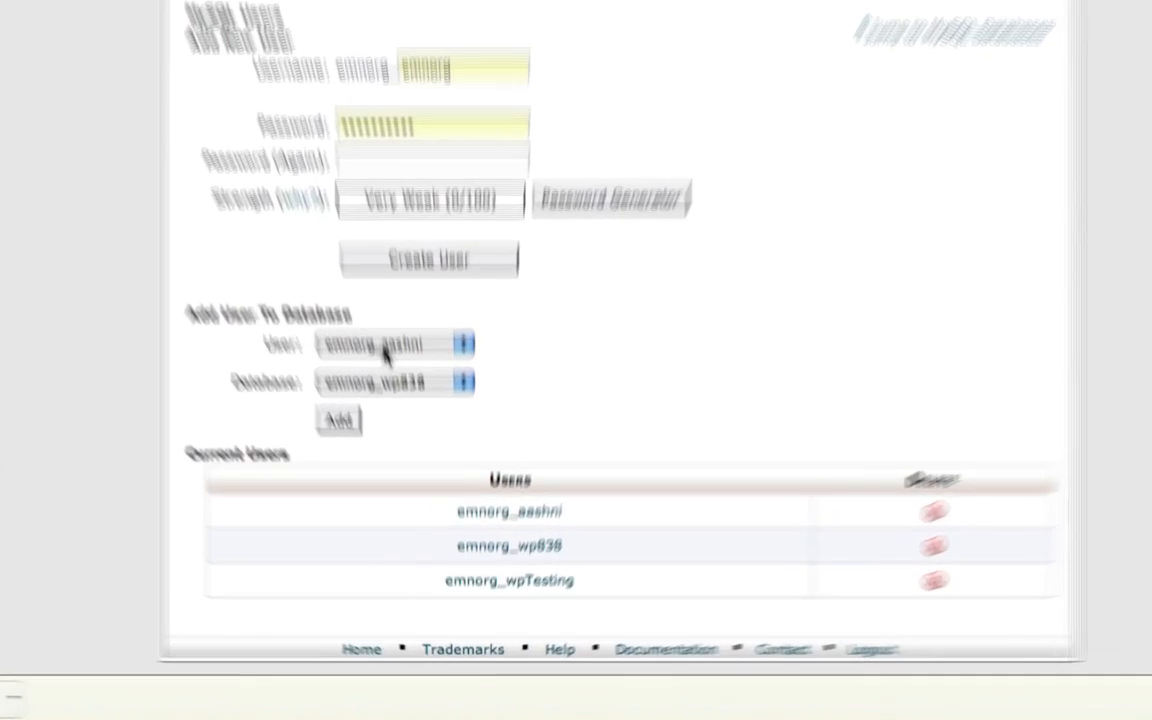
pyautogui.click(405, 464)
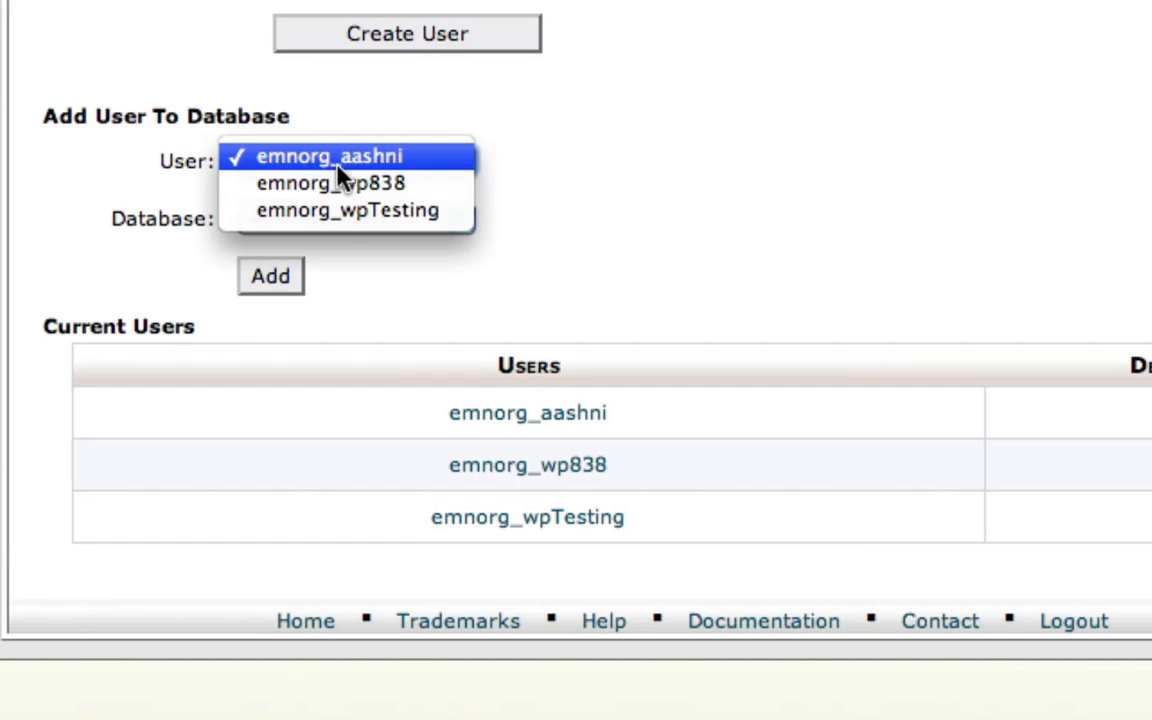
pyautogui.click(330, 225)
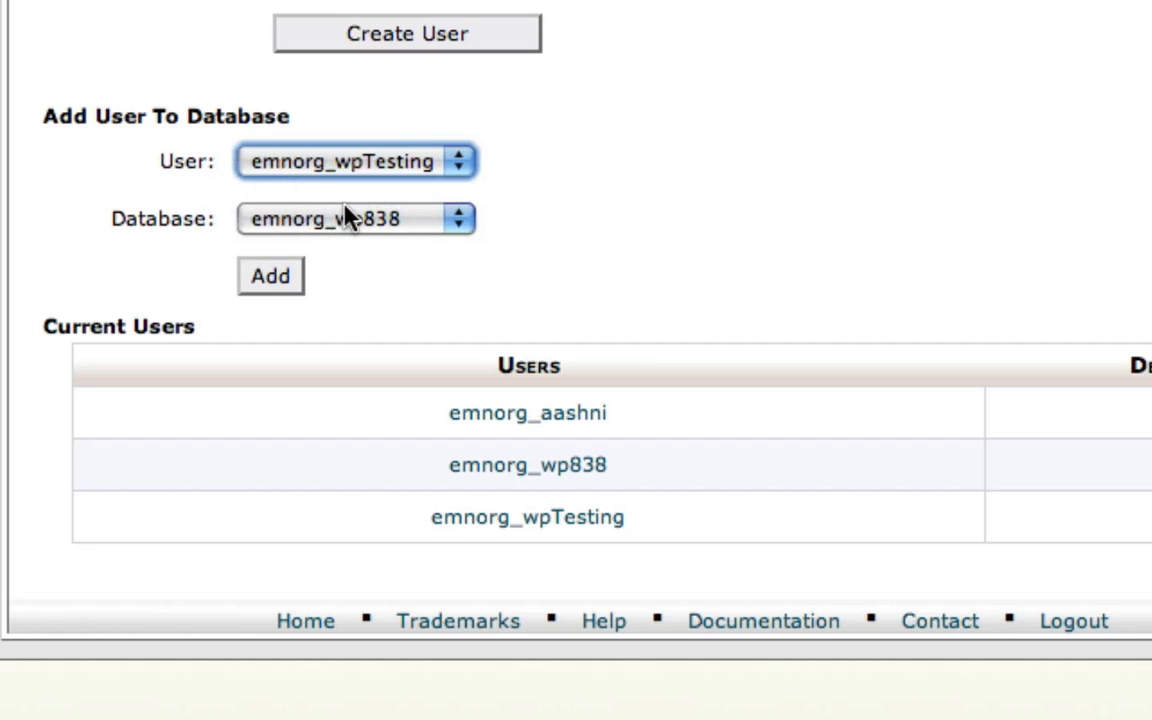
pyautogui.click(345, 219)
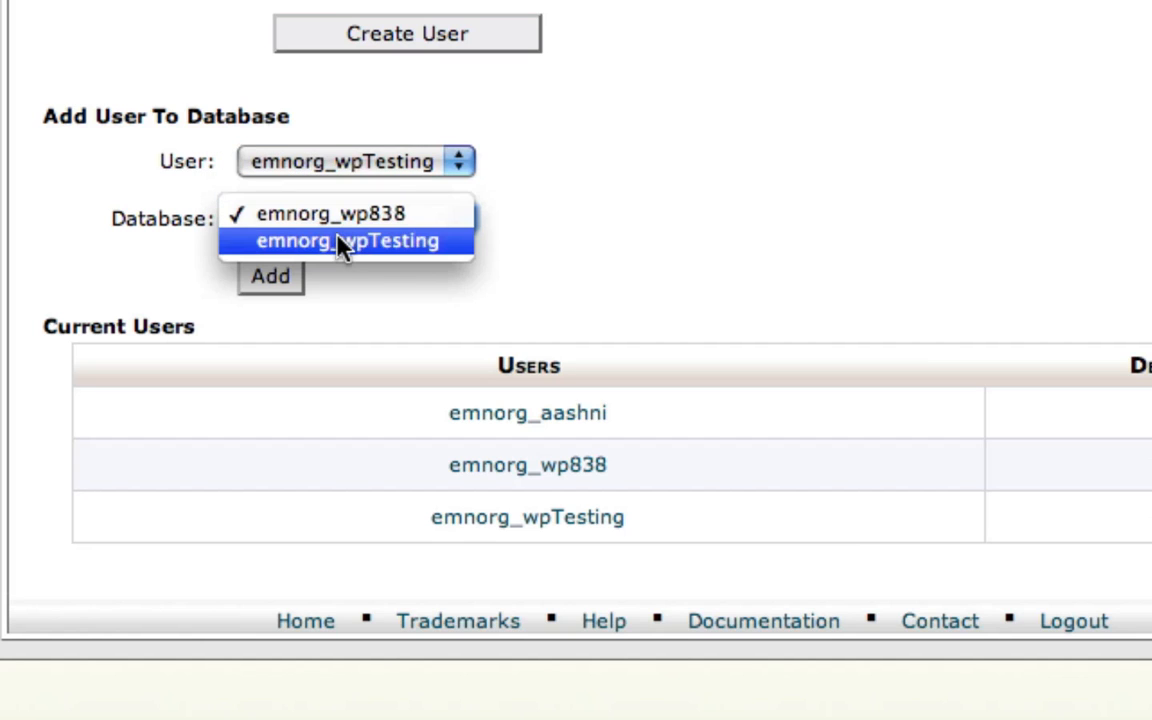
pyautogui.click(343, 242)
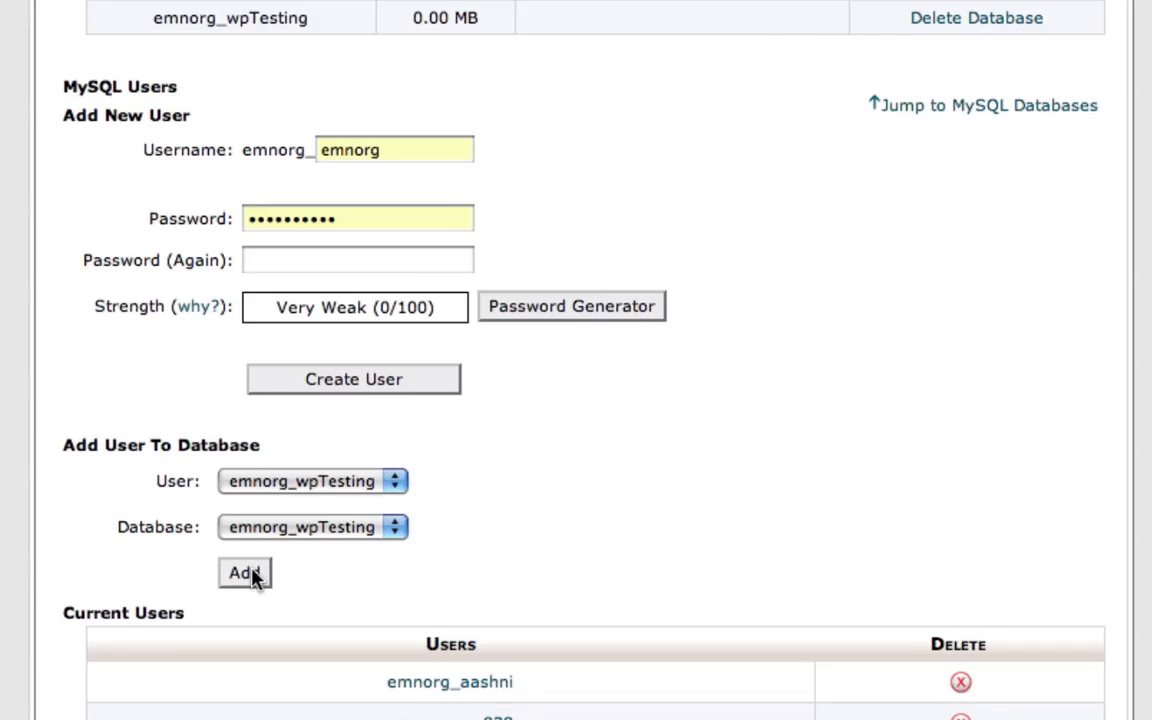
pyautogui.click(272, 277)
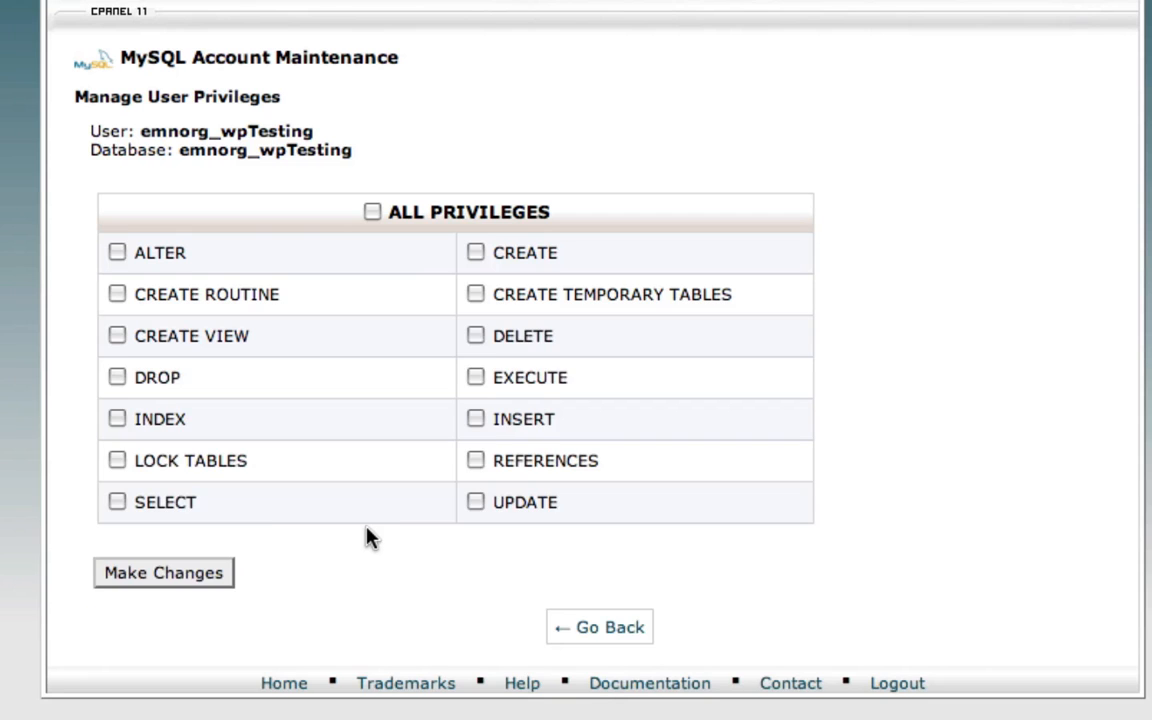
# Step: Grant the user ALL PRIVILEGES on the database, apply the changes, and go back to the MySQL Databases page
pyautogui.click(370, 217)
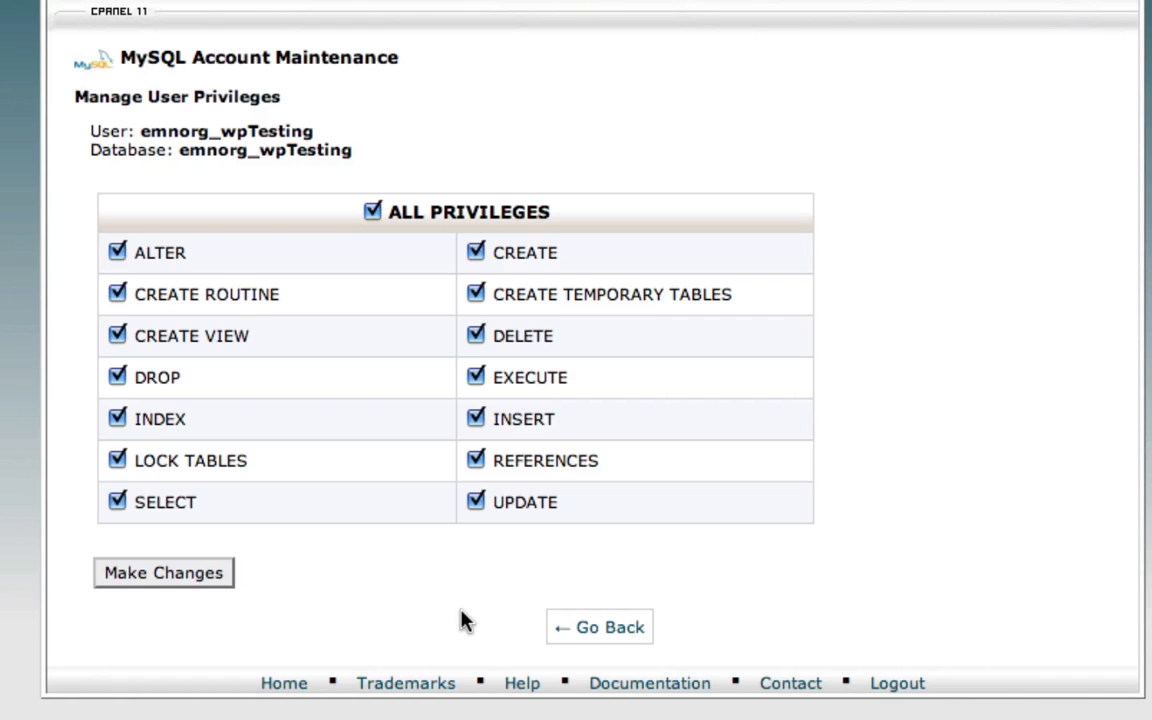
pyautogui.click(220, 575)
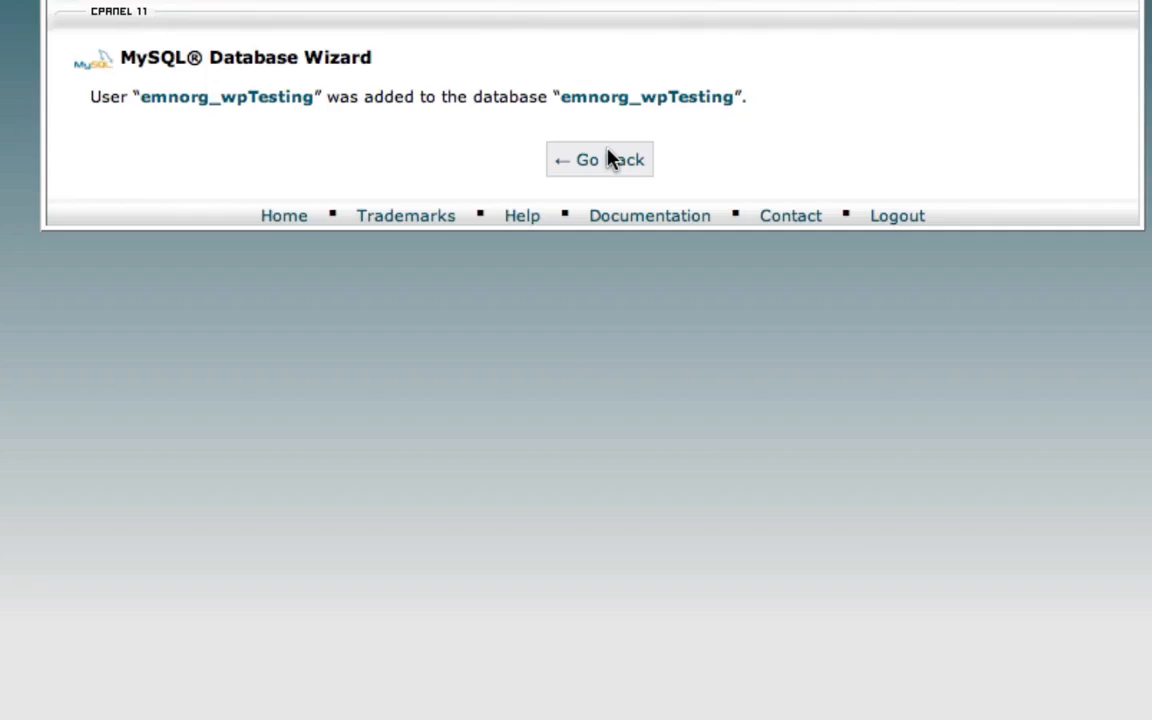
pyautogui.click(609, 160)
# Step: Submit the database connection details in the WordPress setup and run the install to reach the site information form
pyautogui.click(572, 37)
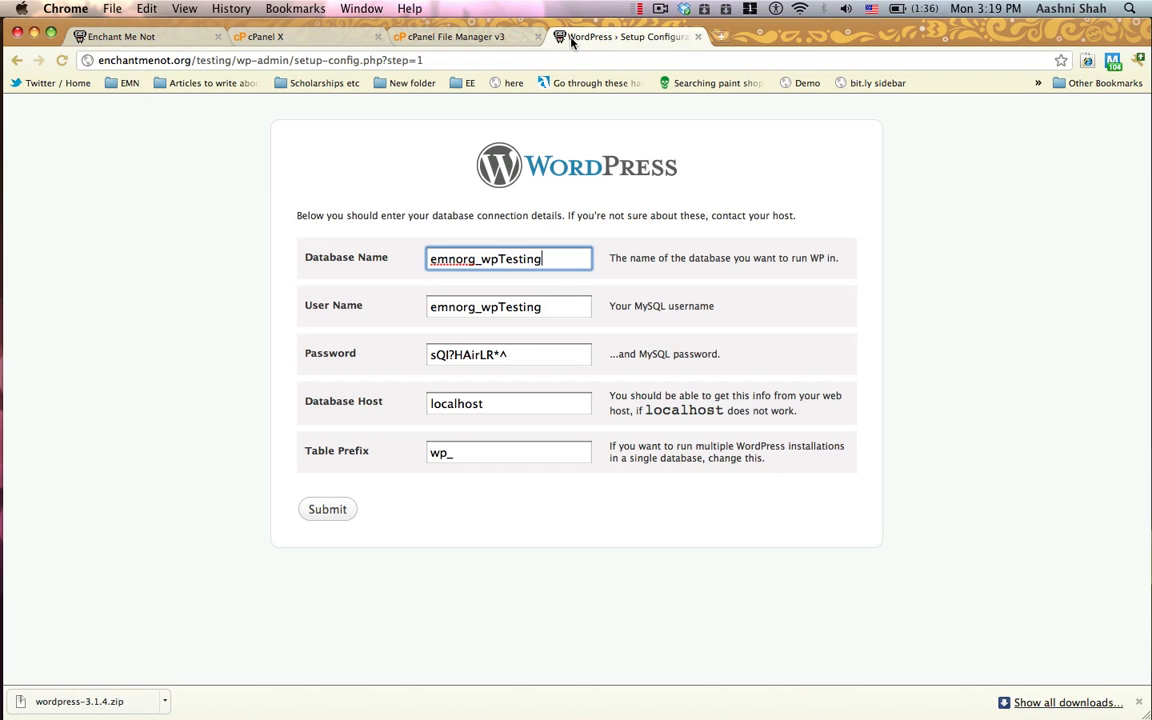
pyautogui.click(331, 511)
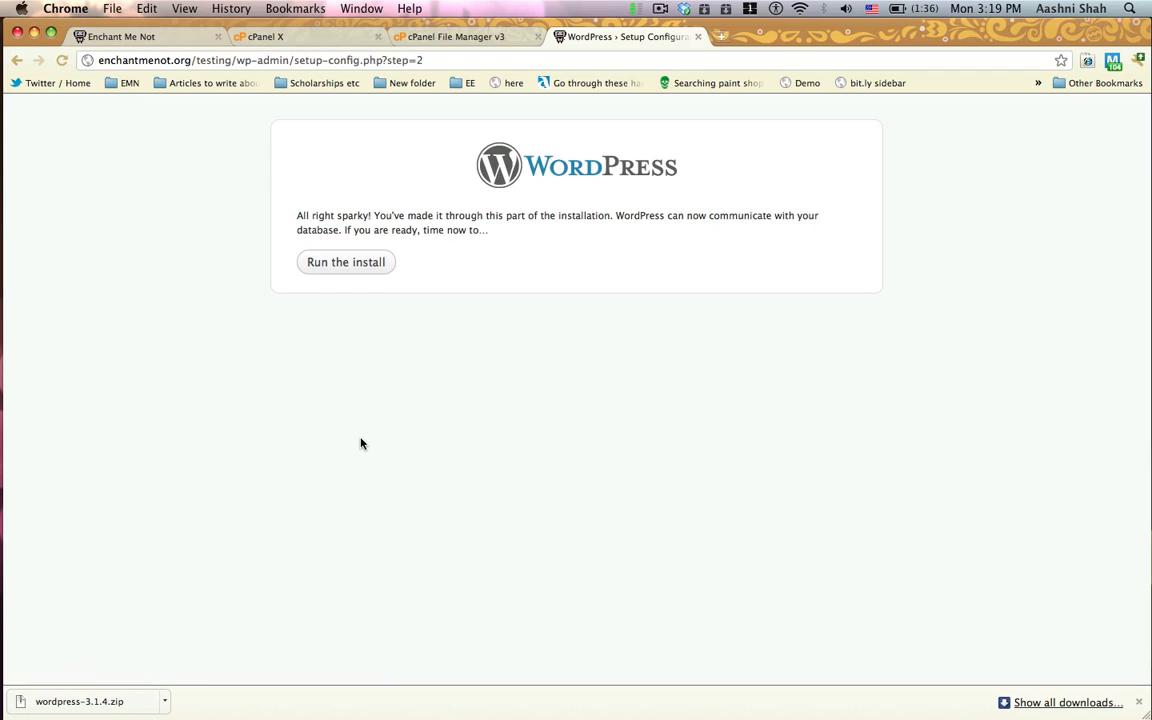
pyautogui.click(348, 264)
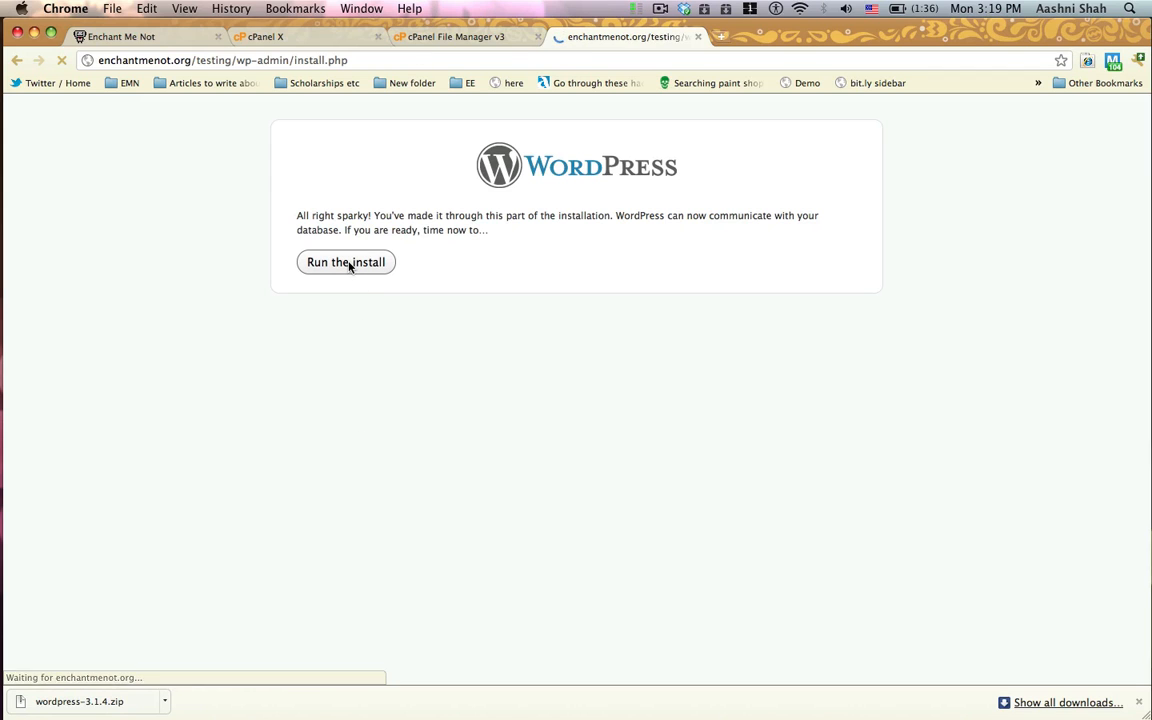
pyautogui.scroll(-2, 461, 180)
pyautogui.scroll(-1, 461, 180)
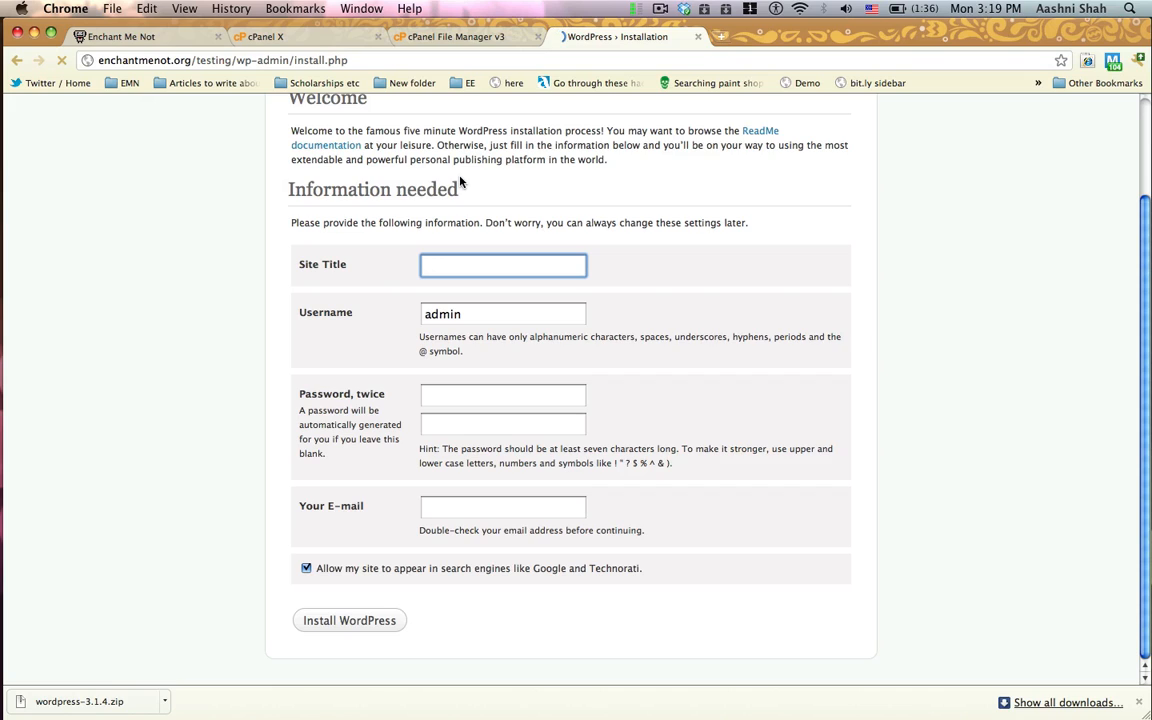